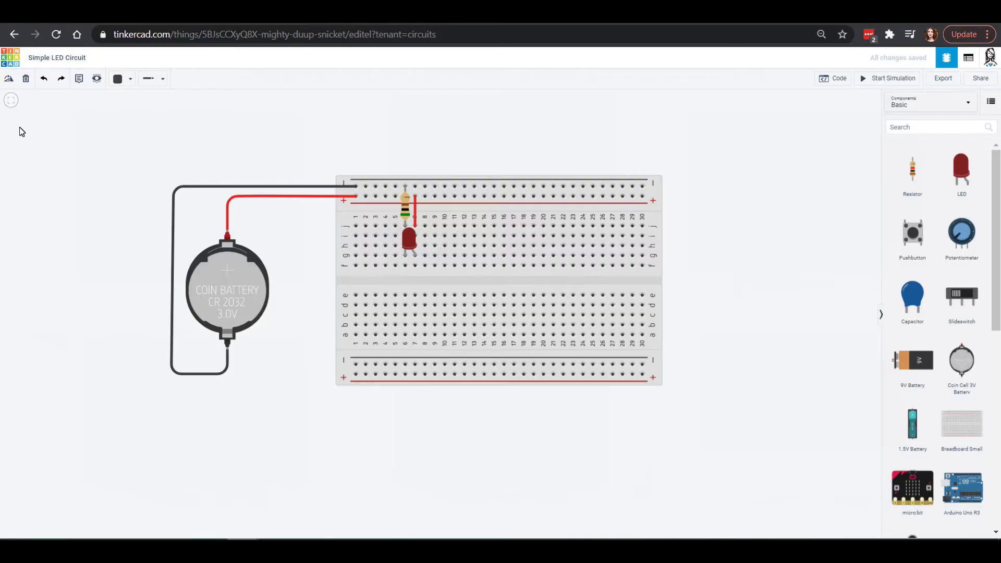
Step: From the dashboard, start a new circuit design and title it 'Paint box LED'
{"action": "left_click", "coordinate": [8, 62]}
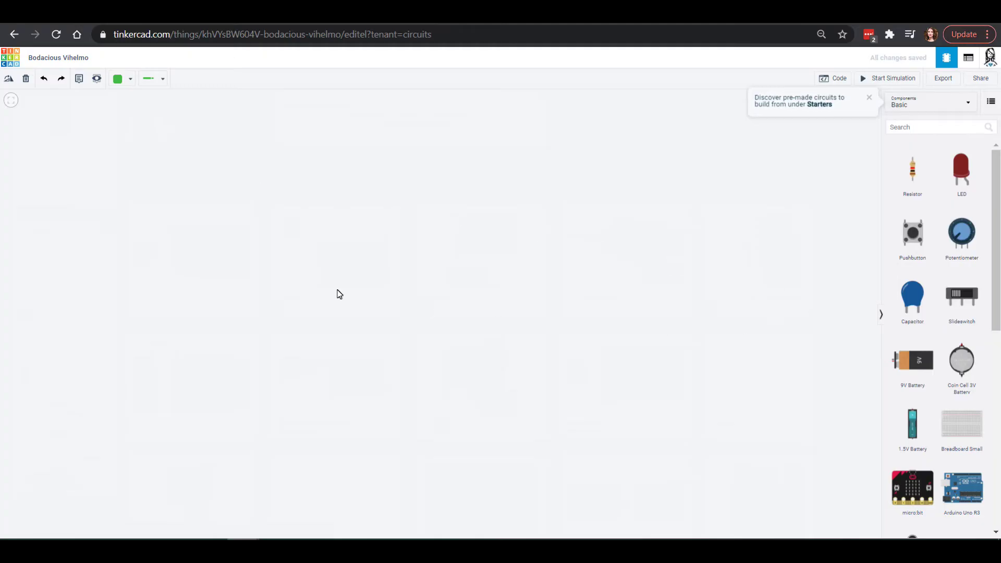
{"action": "left_click", "coordinate": [88, 57]}
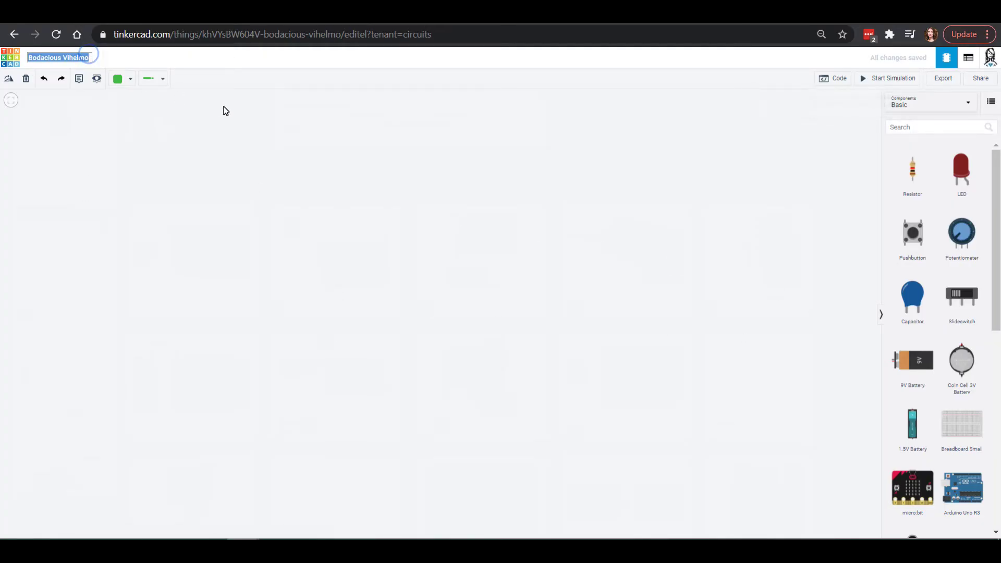
{"action": "type", "text": "P"}
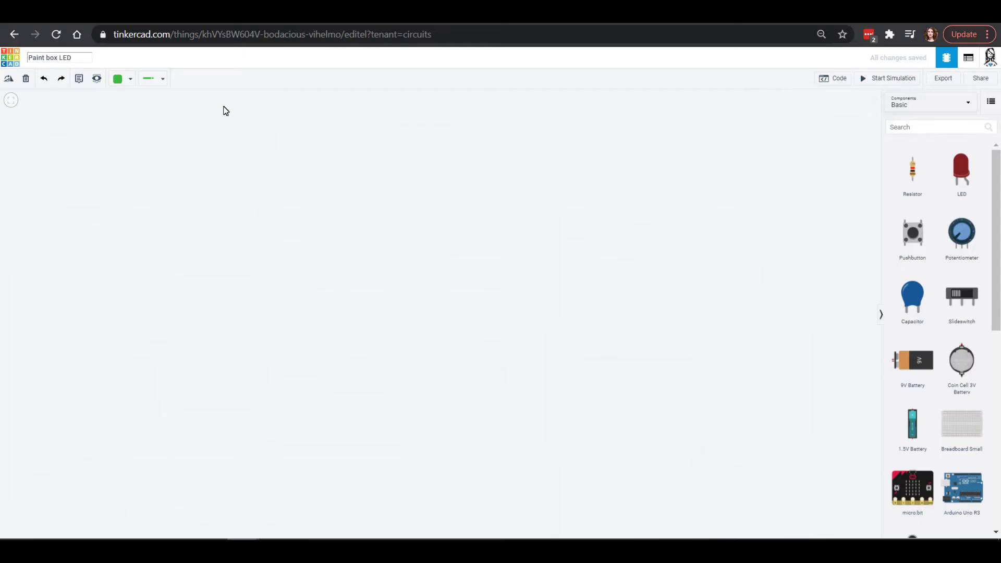
{"action": "type", "text": "aint box LED"}
{"action": "left_click", "coordinate": [301, 223]}
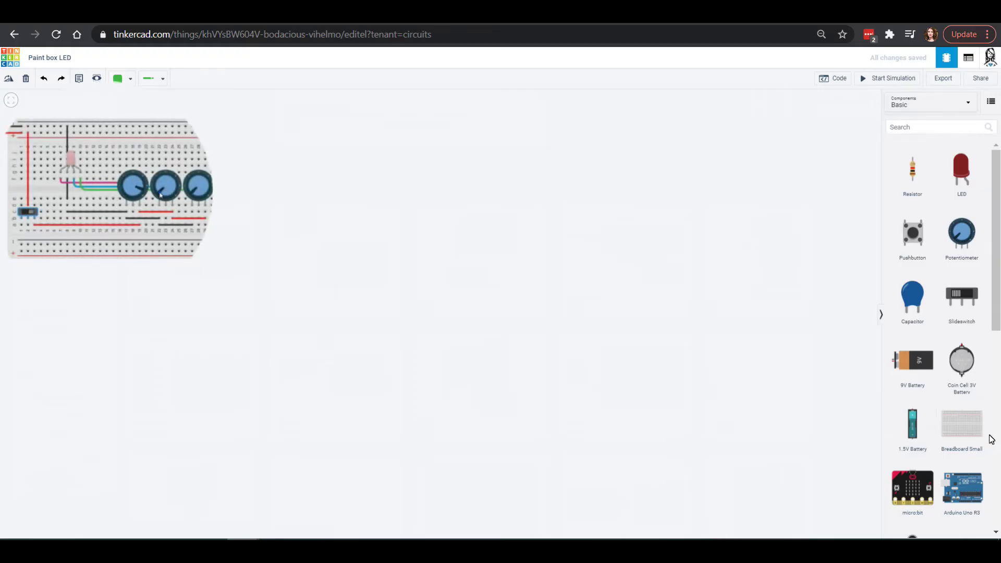
Step: Place a small breadboard near the canvas centre
{"action": "left_click_drag", "start_coordinate": [967, 424], "coordinate": [393, 290]}
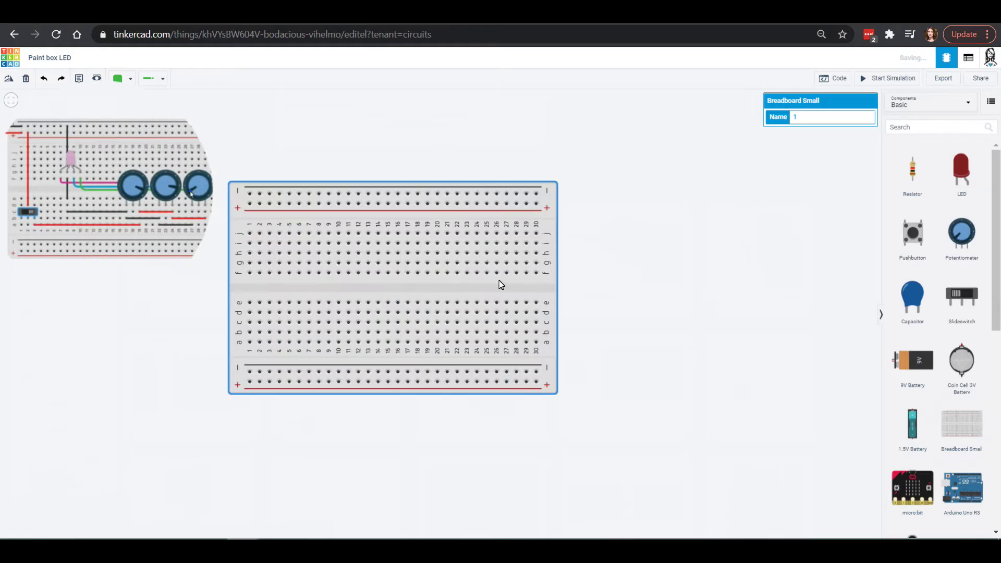
{"action": "left_click", "coordinate": [368, 263]}
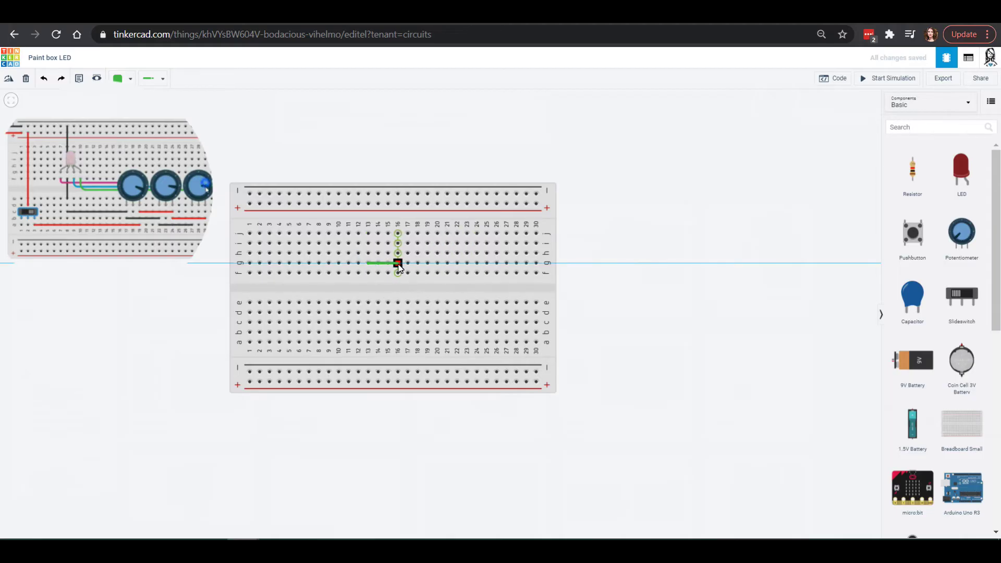
{"action": "key", "text": "Escape"}
{"action": "mouse_move", "coordinate": [395, 290]}
{"action": "left_mouse_down"}
{"action": "mouse_move", "coordinate": [514, 280]}
{"action": "mouse_move", "coordinate": [371, 336]}
{"action": "mouse_move", "coordinate": [454, 299]}
{"action": "left_mouse_up"}
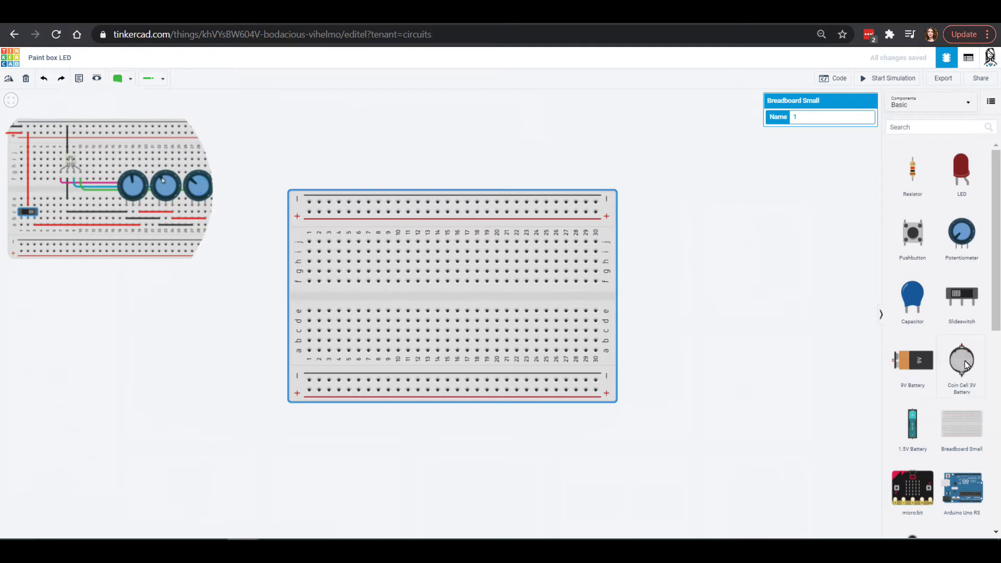
Step: Add a 3V coin cell battery left of the breadboard and three potentiometers beneath it
{"action": "left_click_drag", "start_coordinate": [966, 365], "coordinate": [190, 301]}
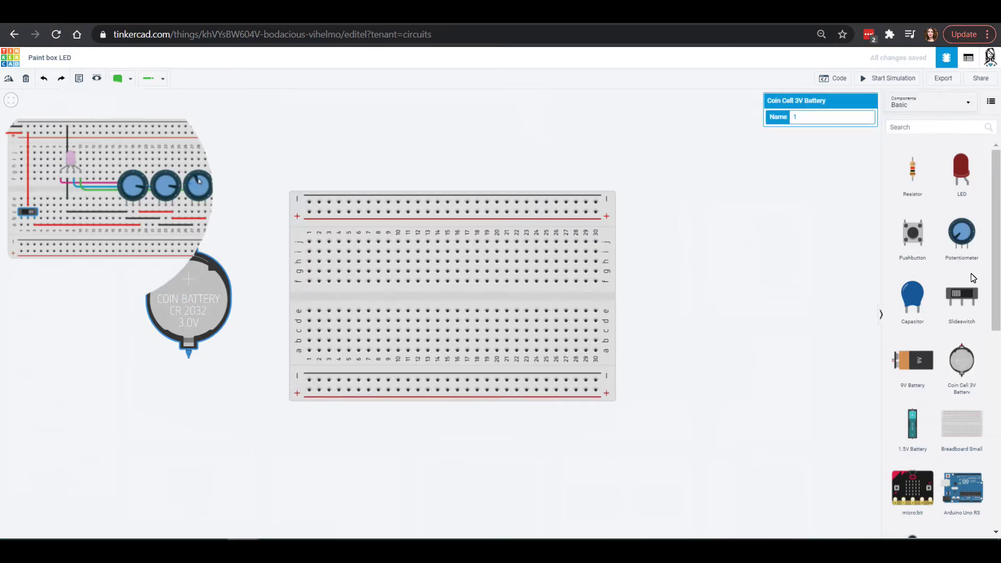
{"action": "left_click_drag", "start_coordinate": [967, 234], "coordinate": [416, 445]}
{"action": "left_click_drag", "start_coordinate": [973, 230], "coordinate": [488, 441]}
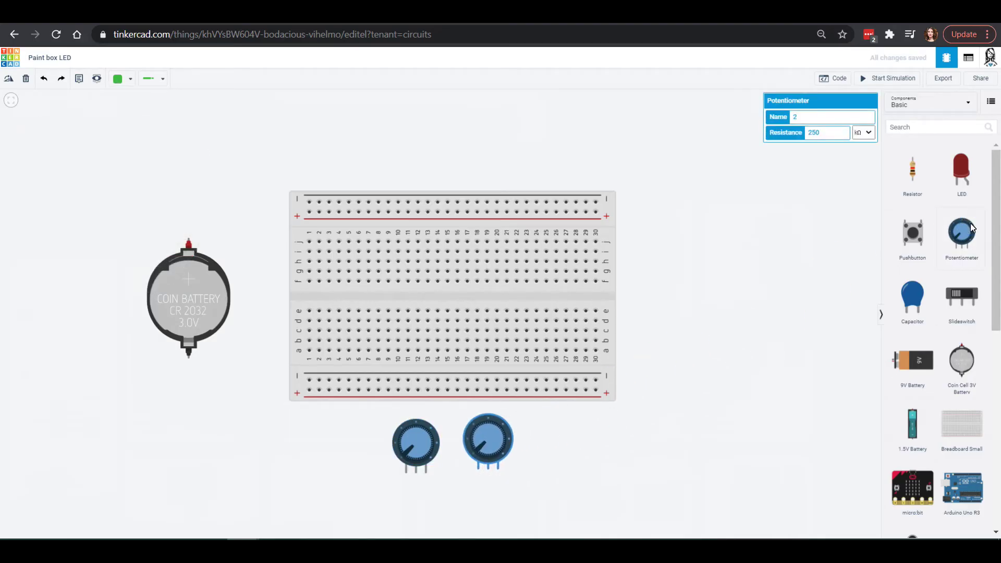
{"action": "left_click_drag", "start_coordinate": [963, 233], "coordinate": [561, 474]}
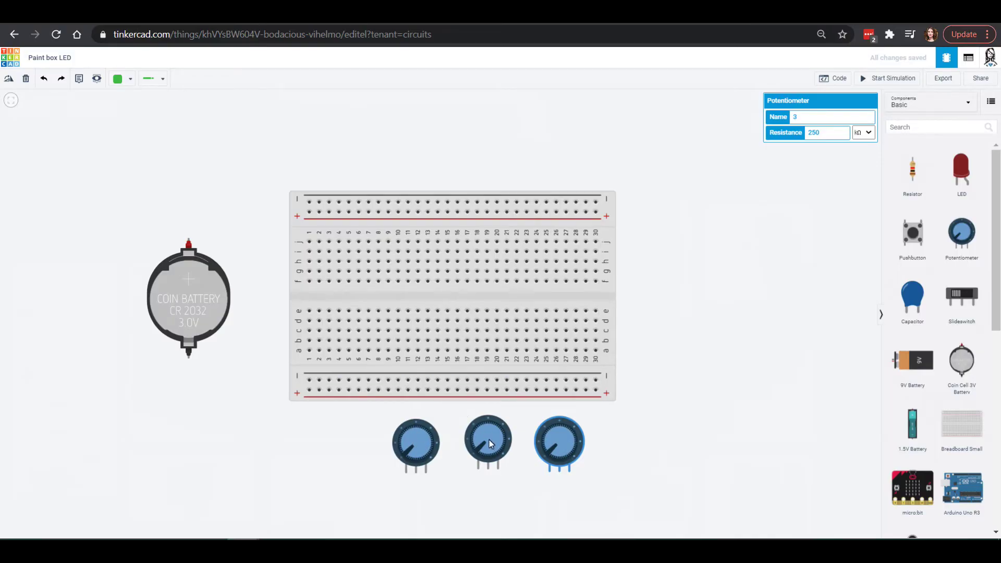
{"action": "scroll", "coordinate": [952, 412], "scroll_direction": "down", "scroll_amount": 5}
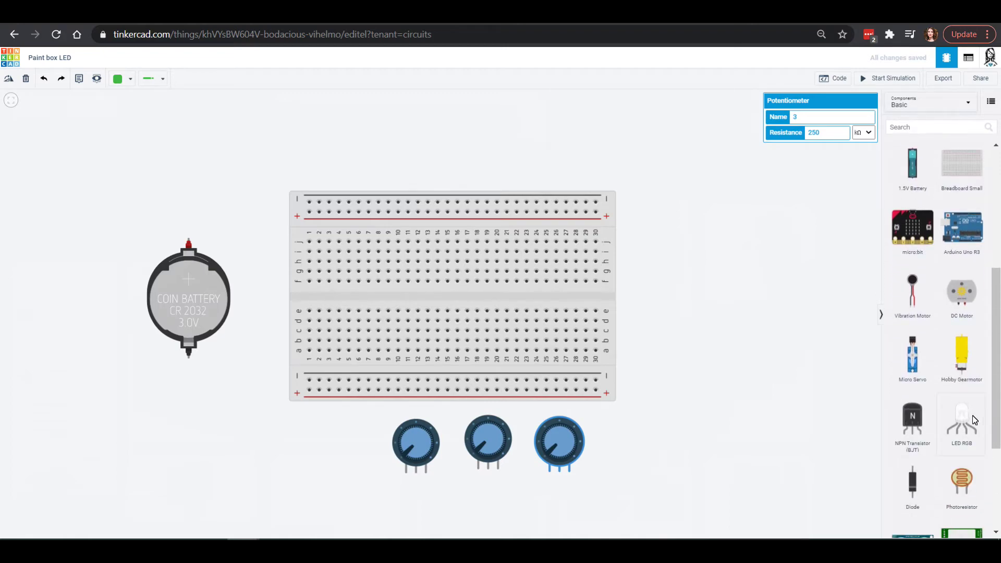
Step: Place an RGB LED above the battery and a slide switch at the lower left
{"action": "left_click_drag", "start_coordinate": [966, 420], "coordinate": [207, 169]}
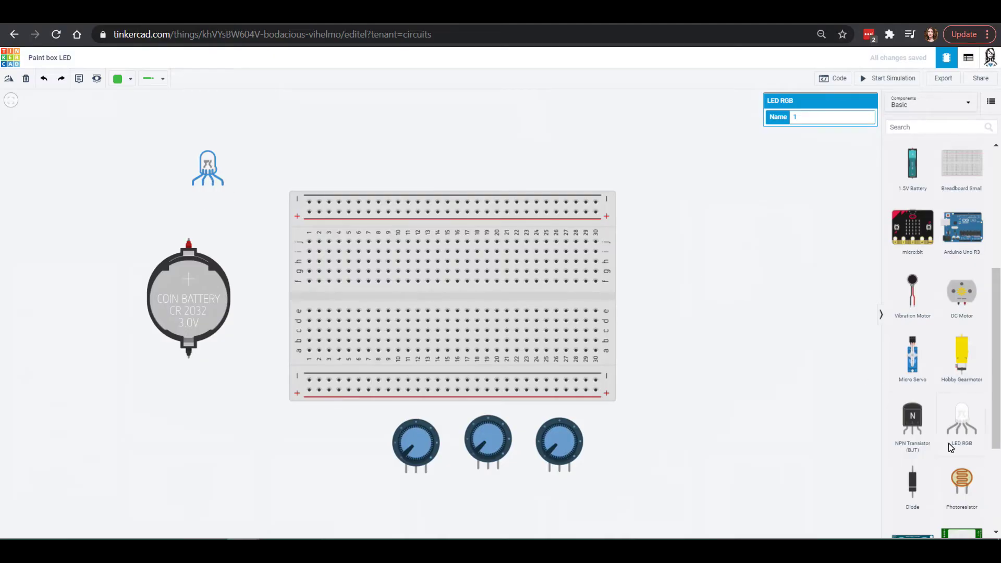
{"action": "scroll", "coordinate": [951, 448], "scroll_direction": "up", "scroll_amount": 5}
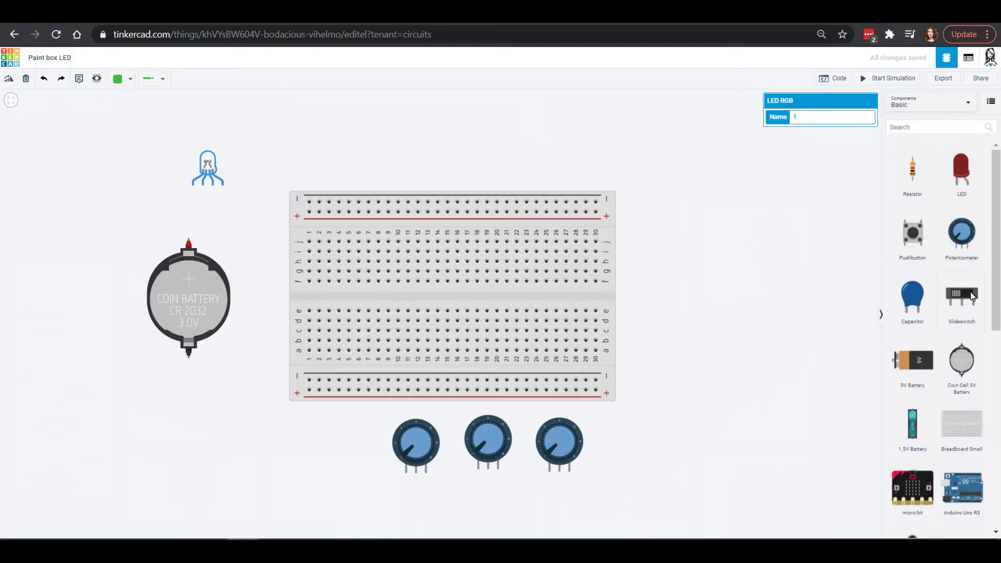
{"action": "left_click_drag", "start_coordinate": [971, 296], "coordinate": [212, 445]}
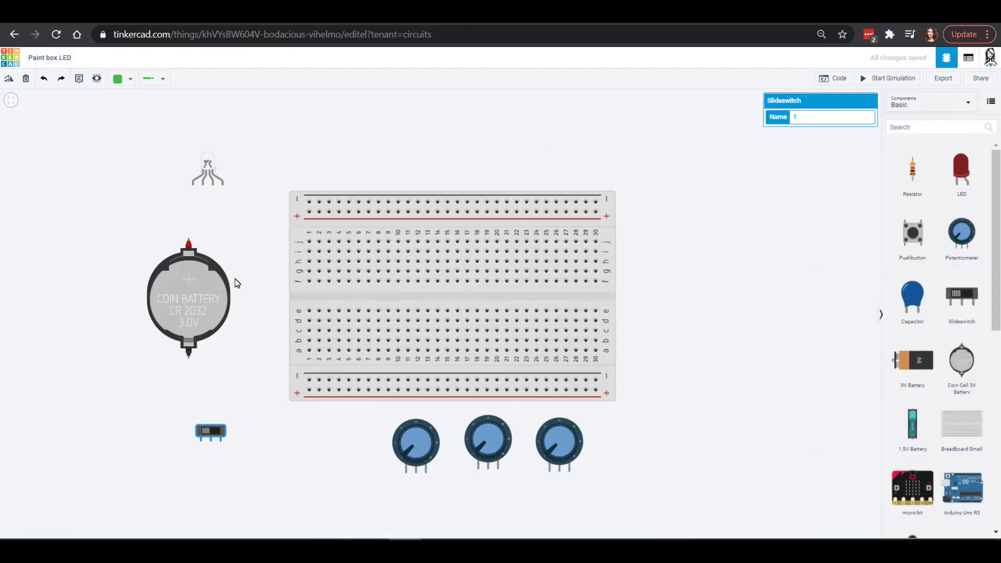
Step: Wire the battery's positive terminal to the top + rail and colour the wire red
{"action": "left_click", "coordinate": [189, 241]}
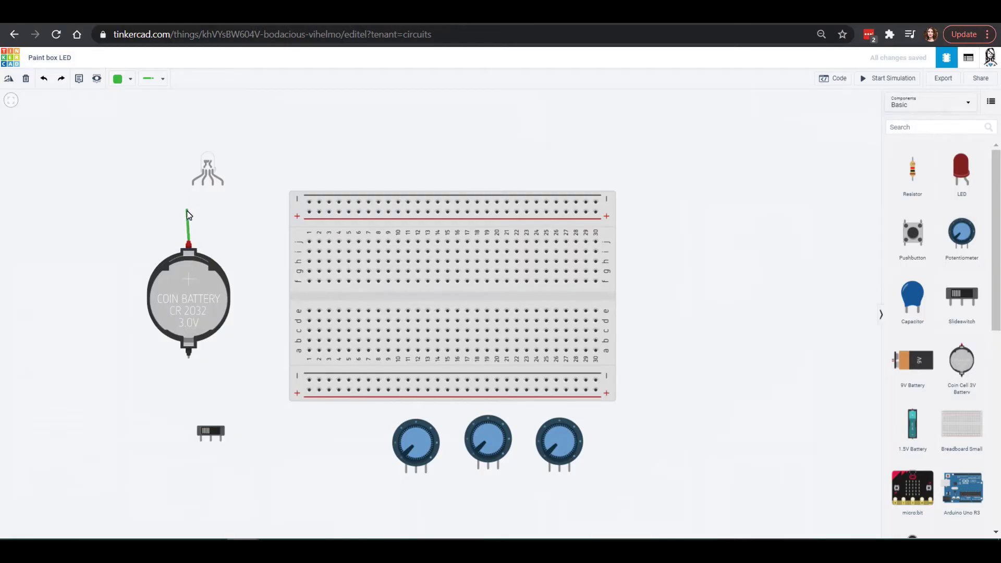
{"action": "left_click", "coordinate": [190, 210]}
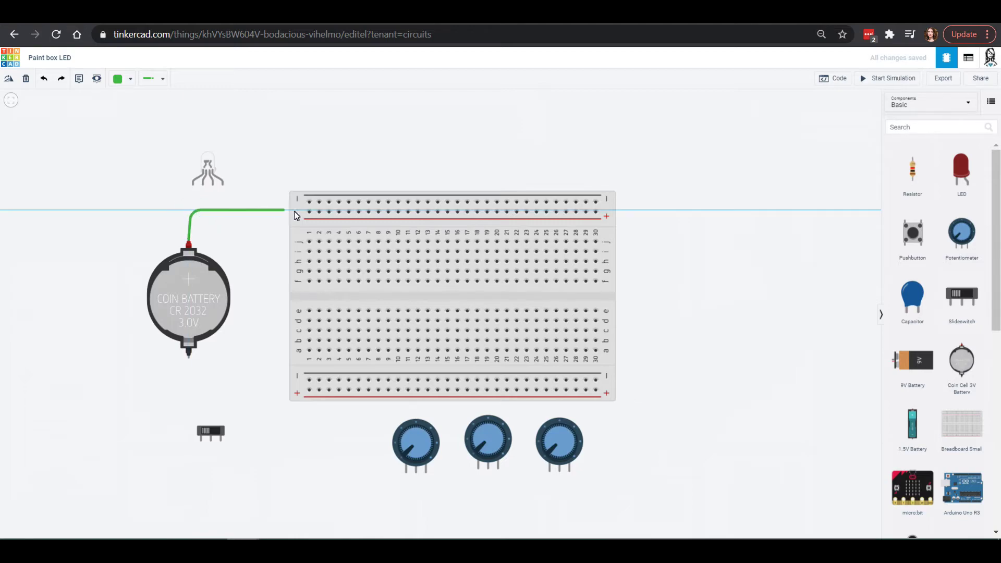
{"action": "left_click", "coordinate": [310, 213]}
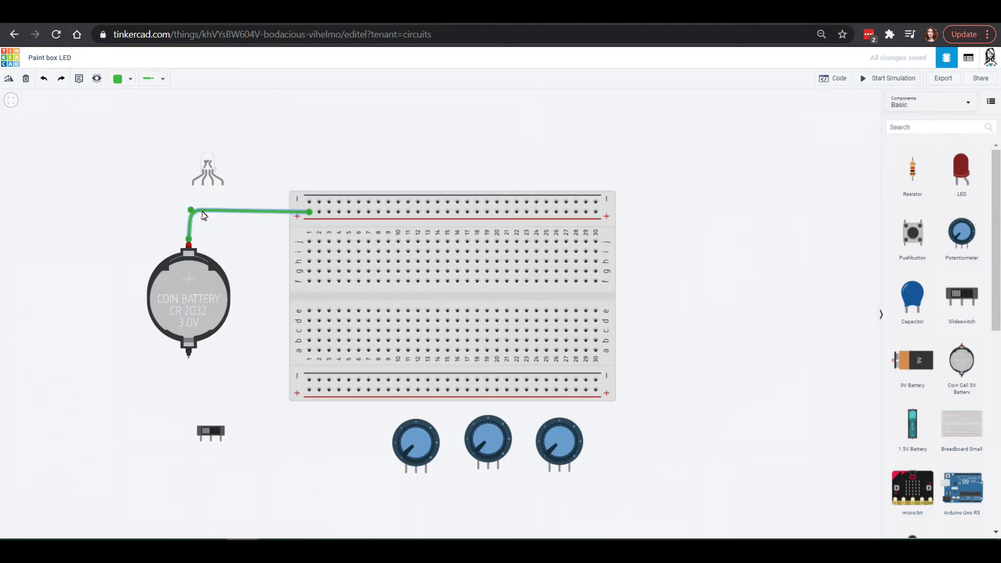
{"action": "mouse_move", "coordinate": [192, 211]}
{"action": "left_mouse_down"}
{"action": "mouse_move", "coordinate": [161, 217]}
{"action": "mouse_move", "coordinate": [195, 202]}
{"action": "mouse_move", "coordinate": [155, 188]}
{"action": "mouse_move", "coordinate": [166, 210]}
{"action": "mouse_move", "coordinate": [192, 217]}
{"action": "left_mouse_up"}
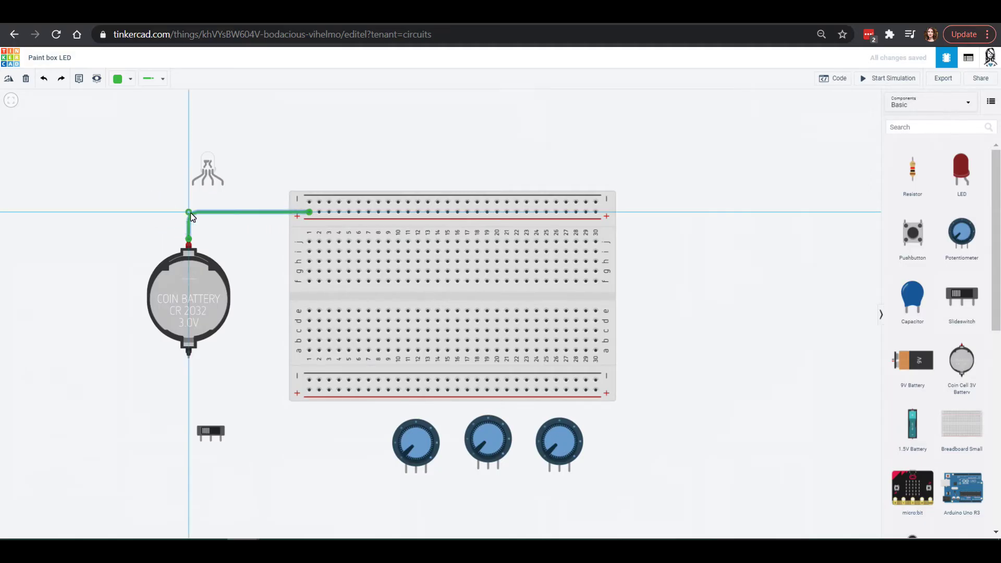
{"action": "left_click", "coordinate": [129, 80]}
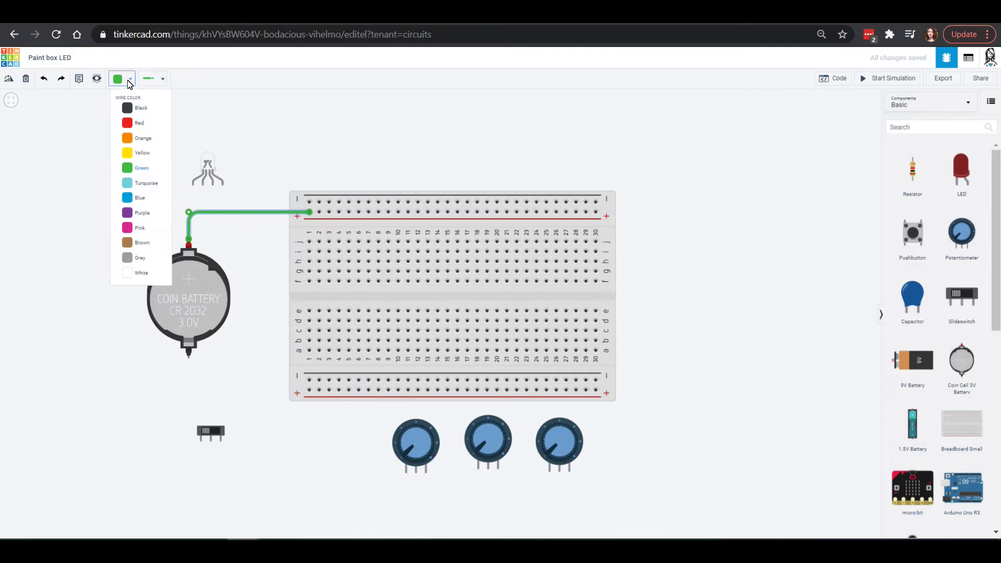
{"action": "left_click", "coordinate": [130, 124]}
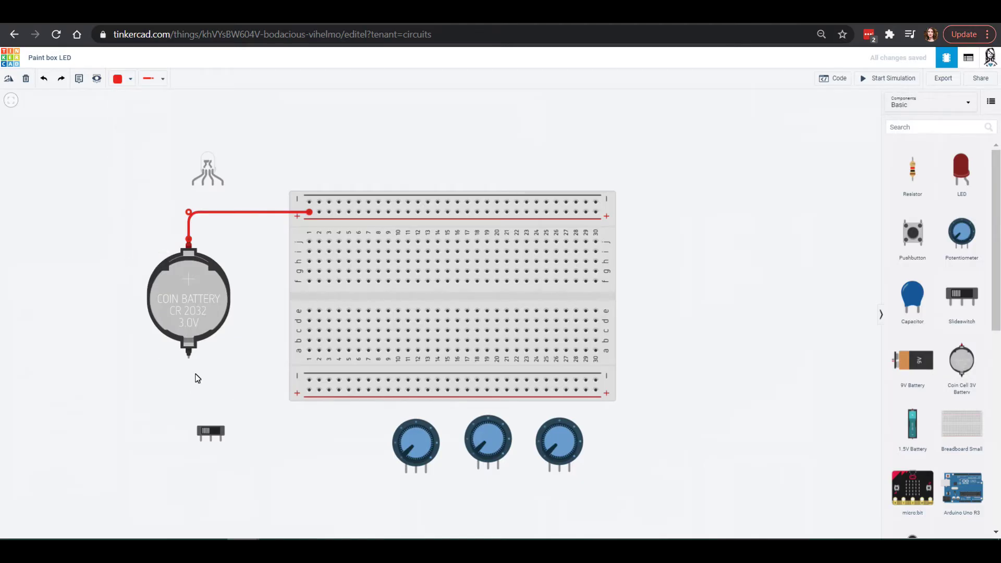
Step: Route a black wire from the battery's negative terminal around its left side to the top − rail
{"action": "left_click", "coordinate": [189, 354]}
{"action": "left_click", "coordinate": [189, 376]}
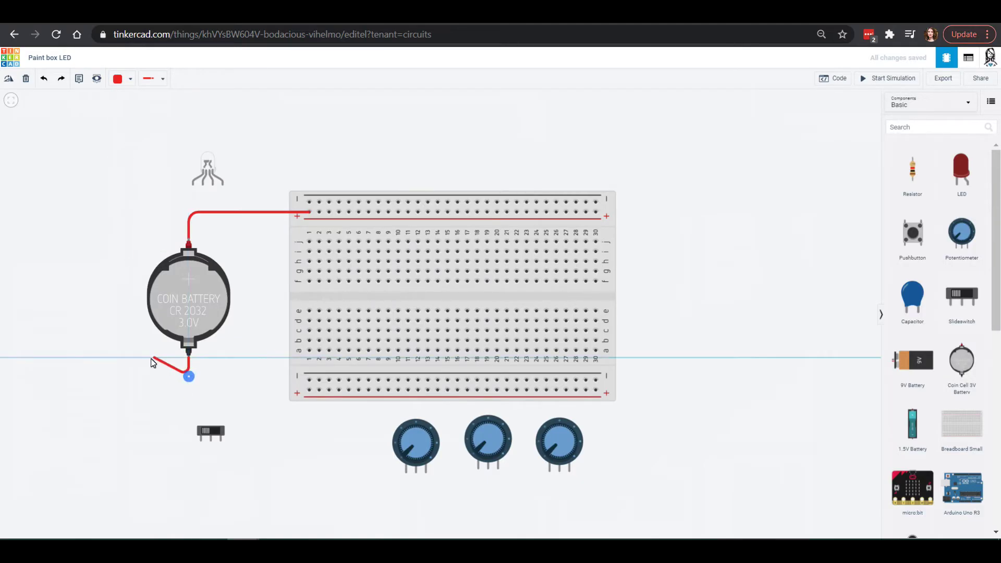
{"action": "left_click", "coordinate": [128, 374]}
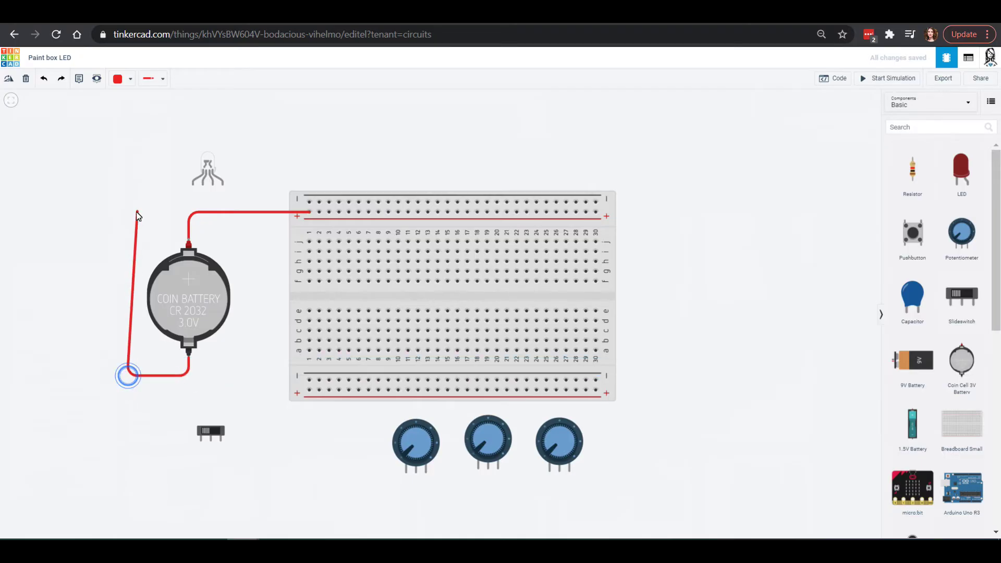
{"action": "left_click", "coordinate": [130, 197]}
{"action": "left_click", "coordinate": [310, 202]}
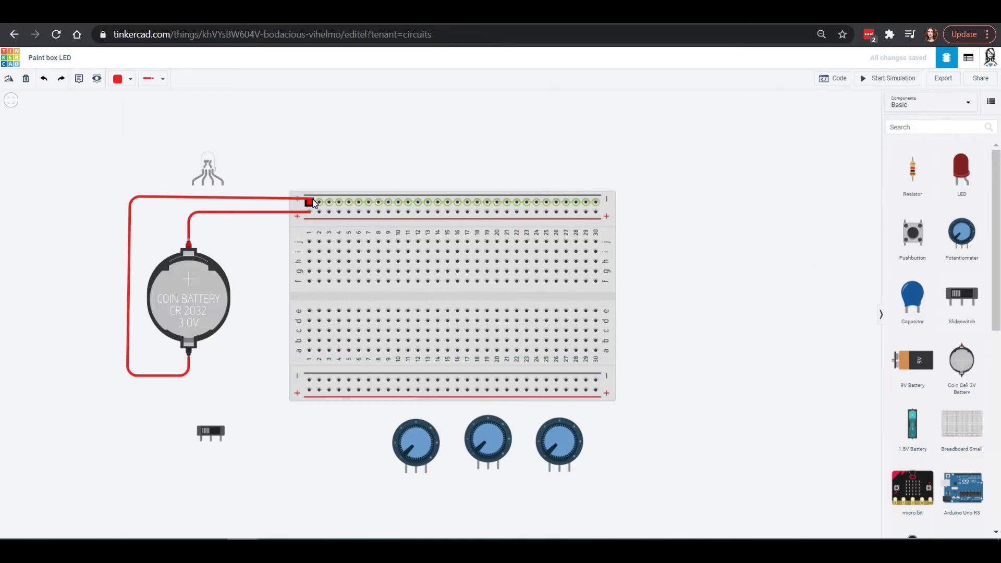
{"action": "left_click", "coordinate": [127, 79]}
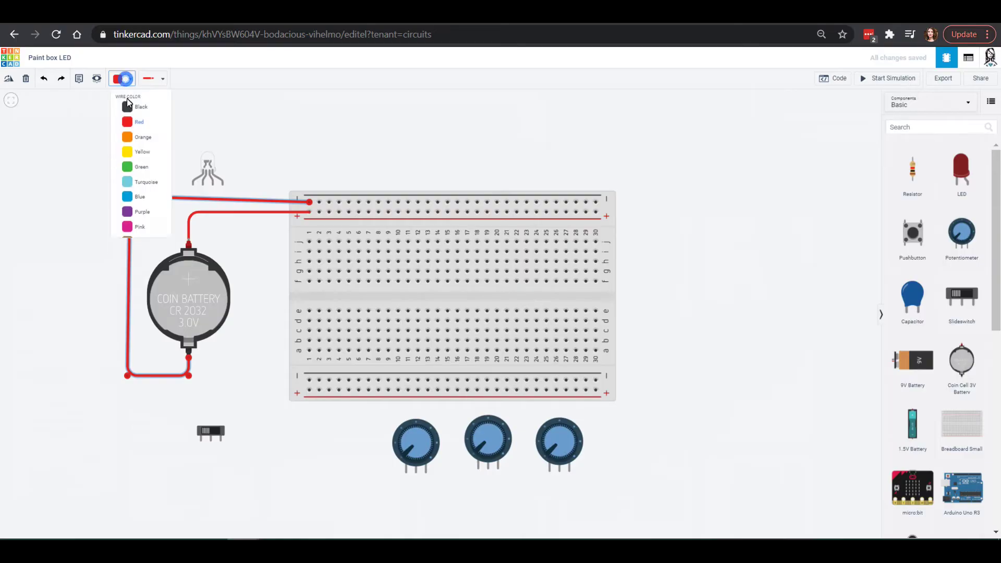
{"action": "left_click", "coordinate": [127, 106]}
{"action": "left_click_drag", "start_coordinate": [131, 198], "coordinate": [129, 202]}
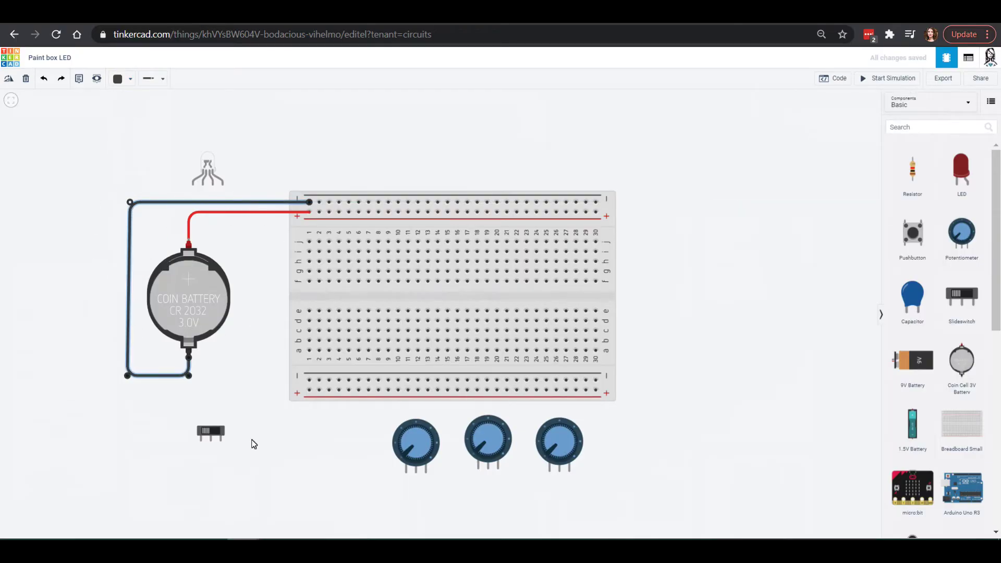
Step: Plug the slide switch, three potentiometers and RGB LED into the breadboard, the LED at column 8
{"action": "left_click_drag", "start_coordinate": [207, 171], "coordinate": [450, 239]}
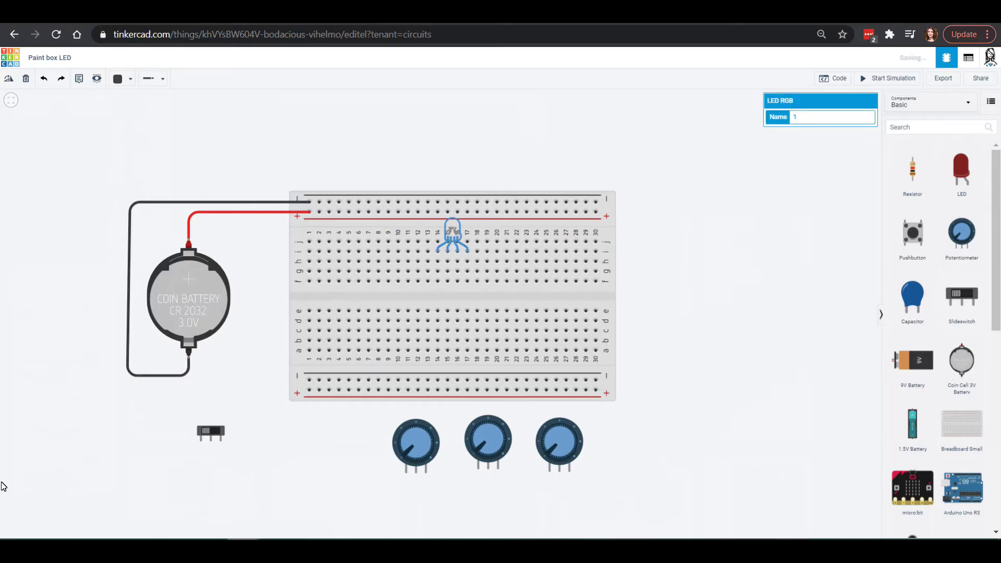
{"action": "left_click_drag", "start_coordinate": [212, 434], "coordinate": [320, 331]}
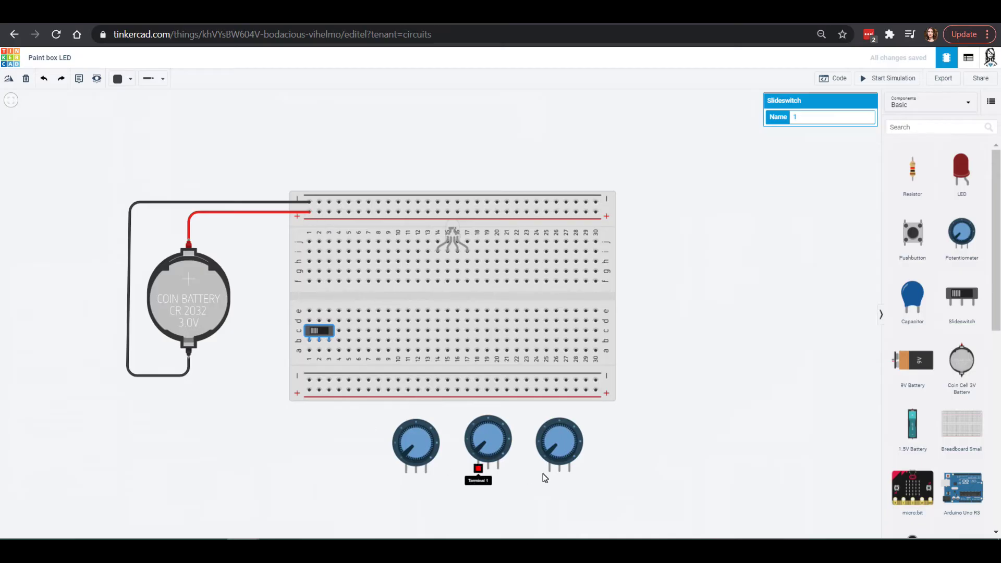
{"action": "left_click_drag", "start_coordinate": [572, 443], "coordinate": [578, 293]}
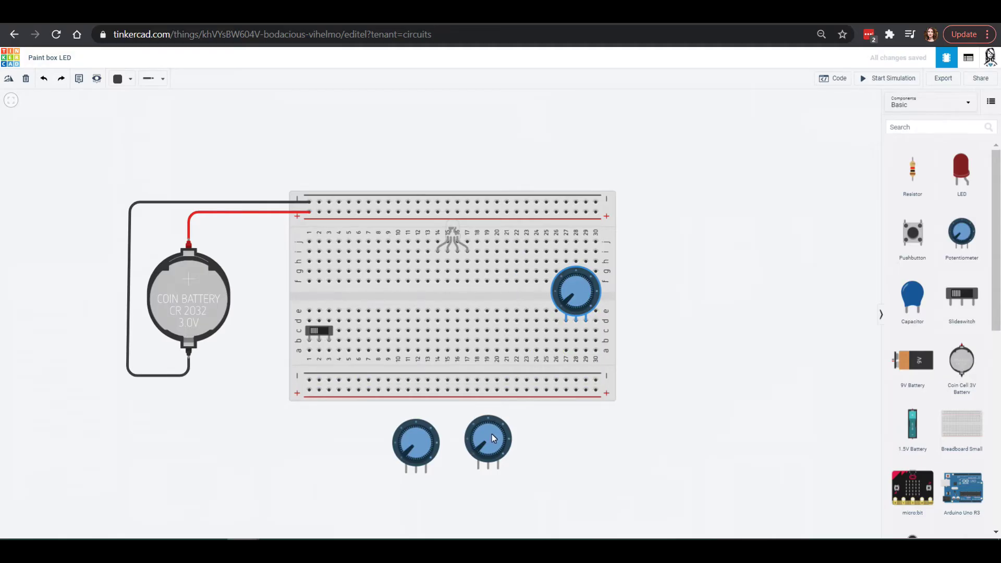
{"action": "left_click_drag", "start_coordinate": [493, 438], "coordinate": [537, 295]}
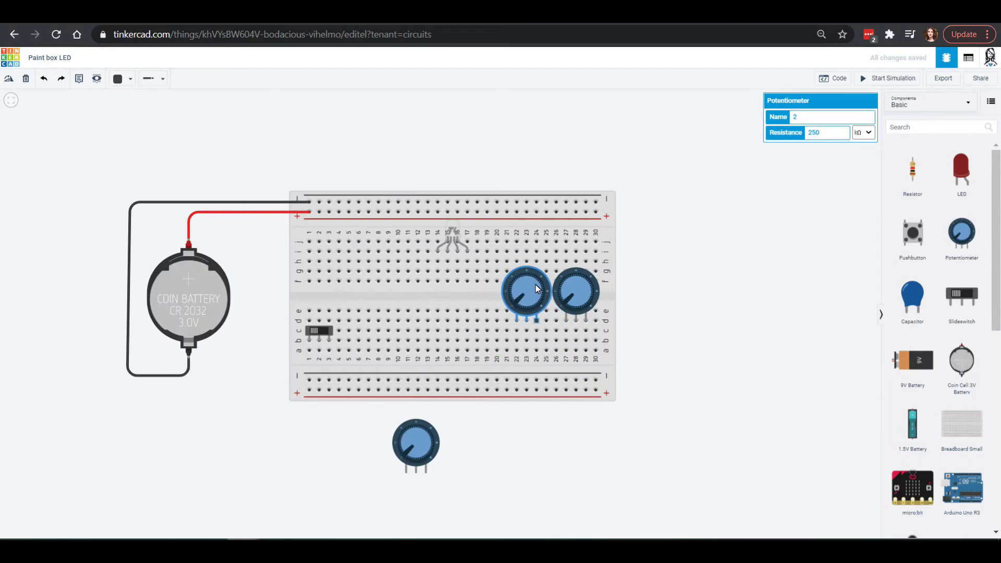
{"action": "left_click_drag", "start_coordinate": [421, 438], "coordinate": [480, 288]}
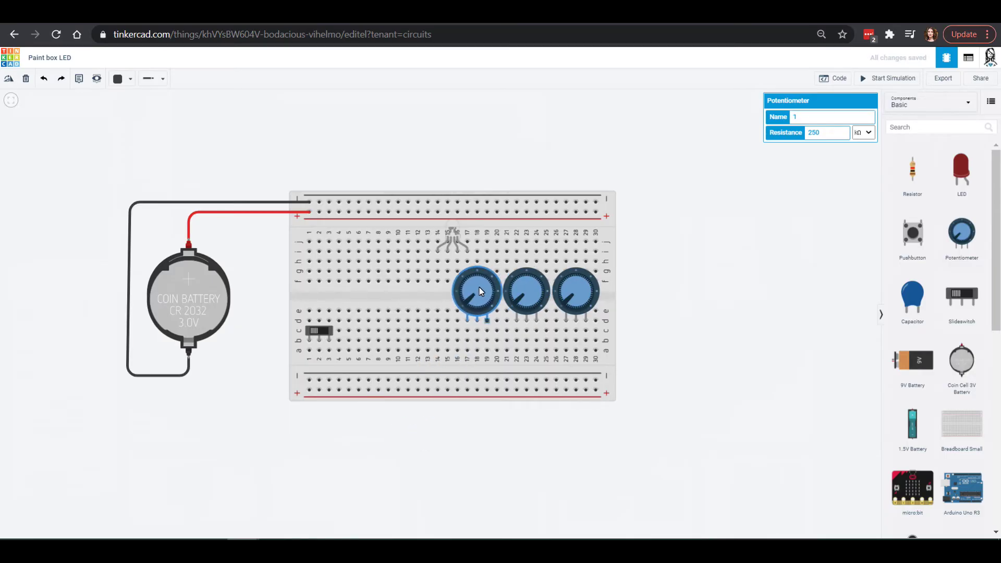
{"action": "left_click_drag", "start_coordinate": [453, 230], "coordinate": [387, 230]}
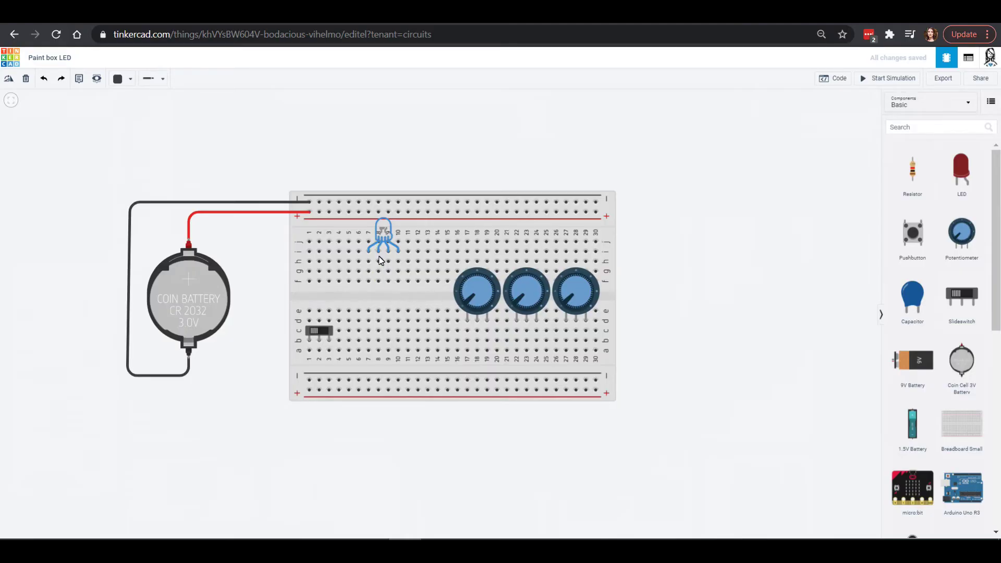
{"action": "left_click", "coordinate": [379, 262]}
Step: Wire the LED's common pin to the top power rail and bridge f8 to e8
{"action": "left_click", "coordinate": [373, 203]}
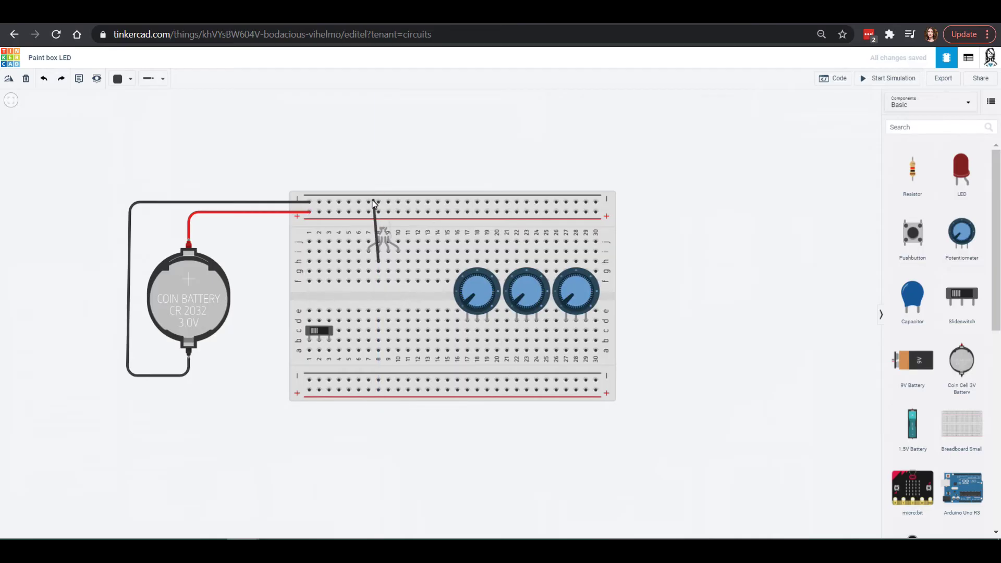
{"action": "left_click", "coordinate": [379, 202]}
{"action": "left_click", "coordinate": [379, 286]}
{"action": "left_click", "coordinate": [379, 311]}
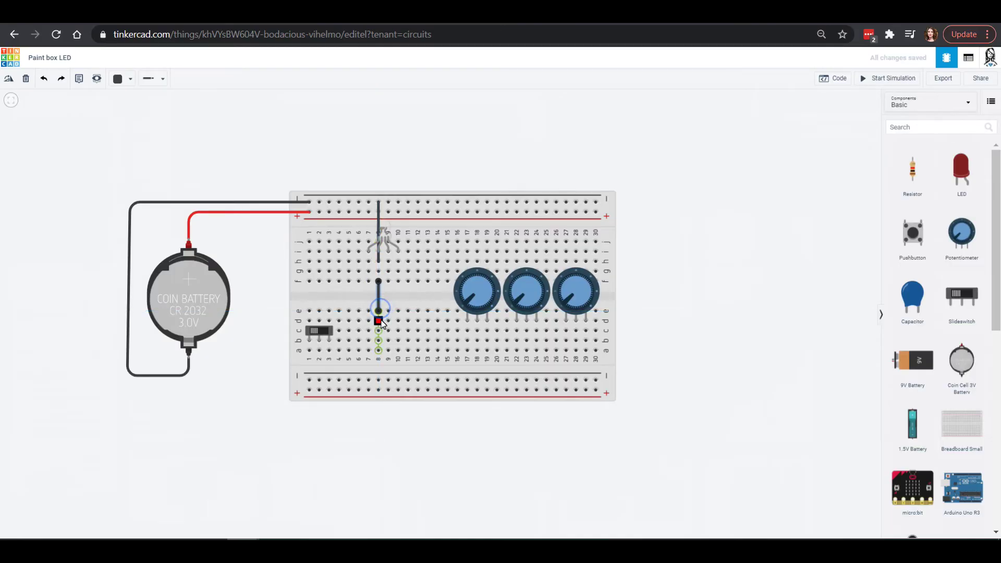
Step: Chain wires c8–c17, b17–b22 and a22–a27 to each potentiometer's left pin
{"action": "left_click", "coordinate": [379, 332]}
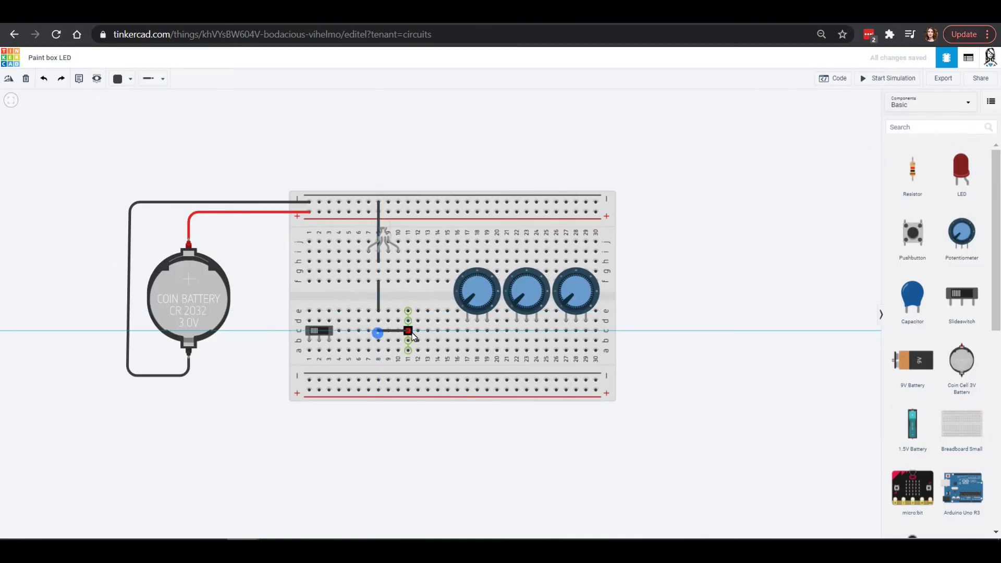
{"action": "left_click", "coordinate": [468, 331]}
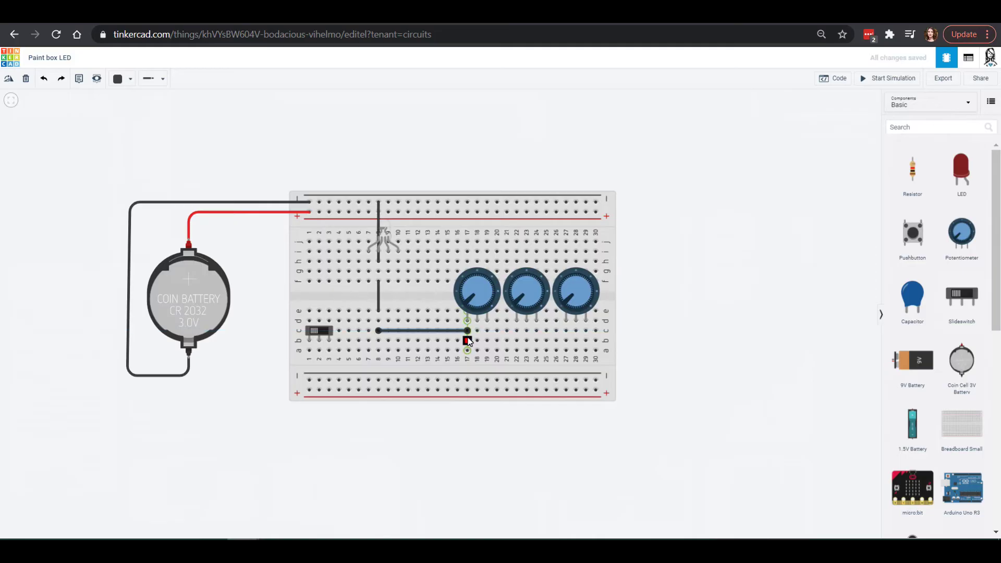
{"action": "left_click", "coordinate": [468, 341]}
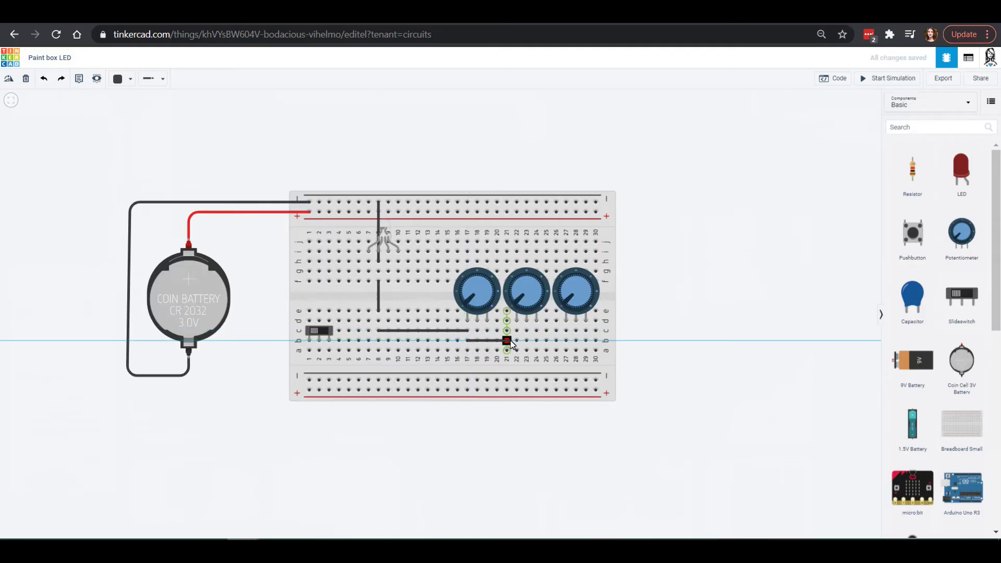
{"action": "left_click", "coordinate": [517, 340]}
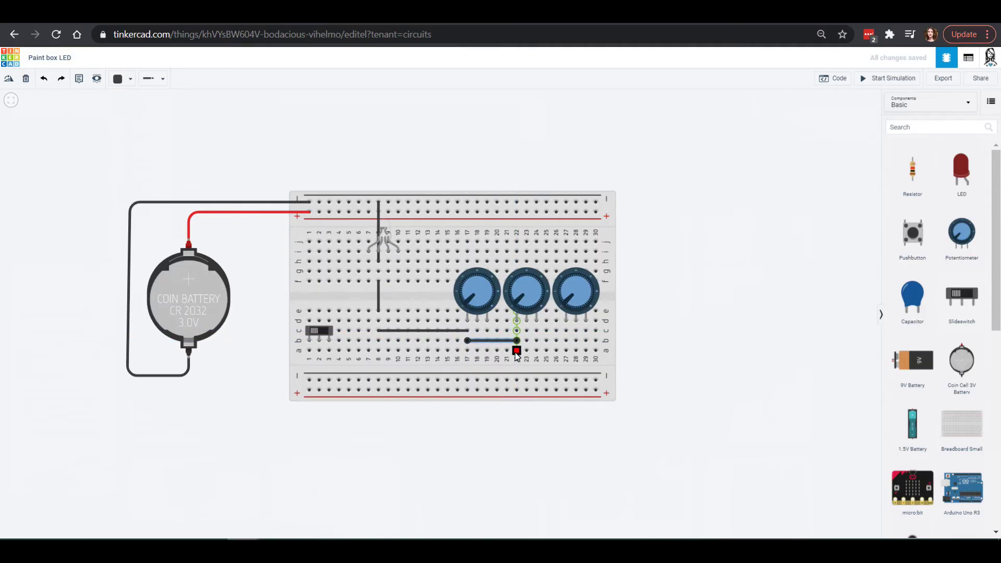
{"action": "left_click", "coordinate": [516, 351]}
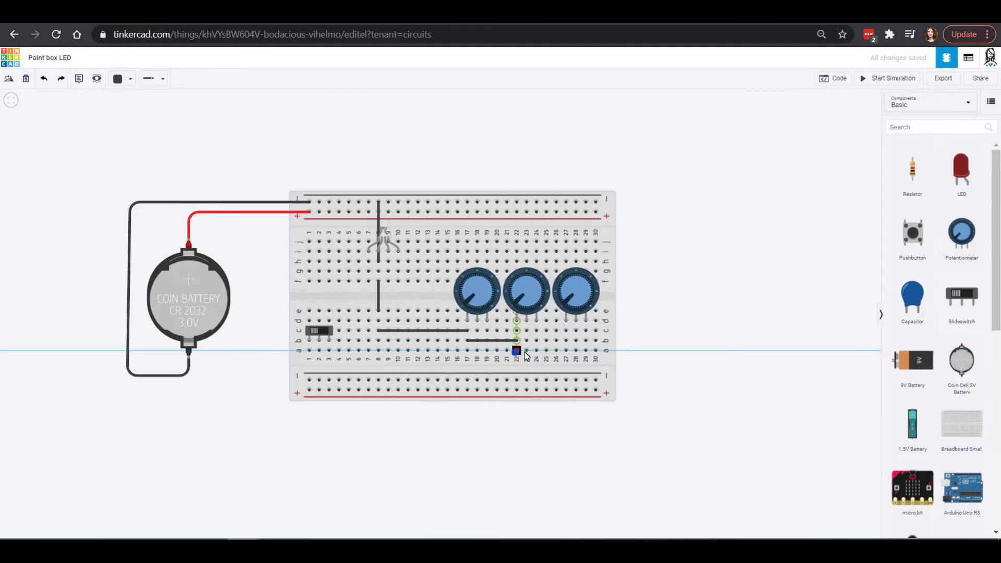
{"action": "left_click", "coordinate": [566, 352]}
{"action": "left_click", "coordinate": [379, 321]}
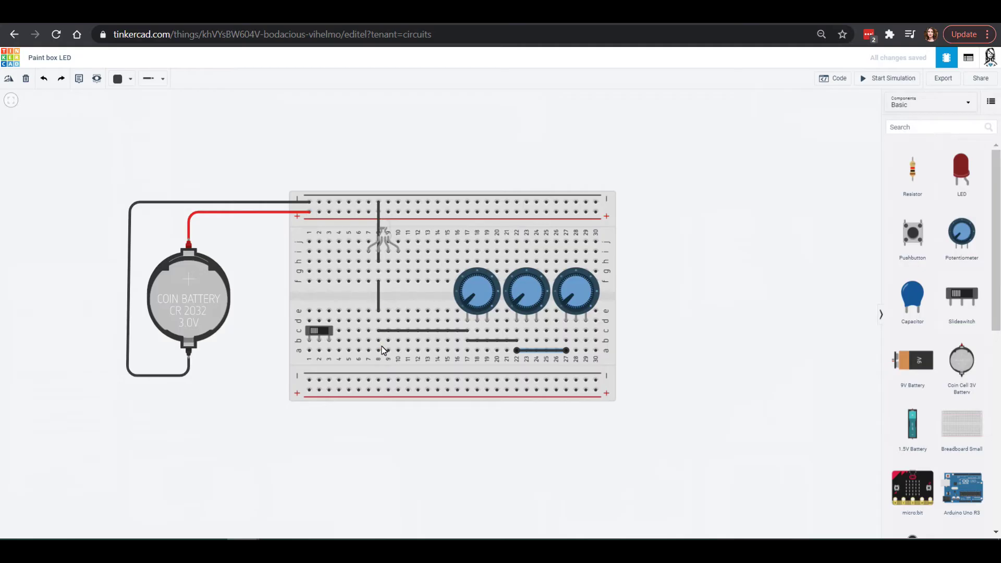
Step: Replace the top-rail wire with a new one from j8, moving the LED aside and back
{"action": "left_click_drag", "start_coordinate": [385, 230], "coordinate": [384, 276]}
{"action": "left_click", "coordinate": [379, 241]}
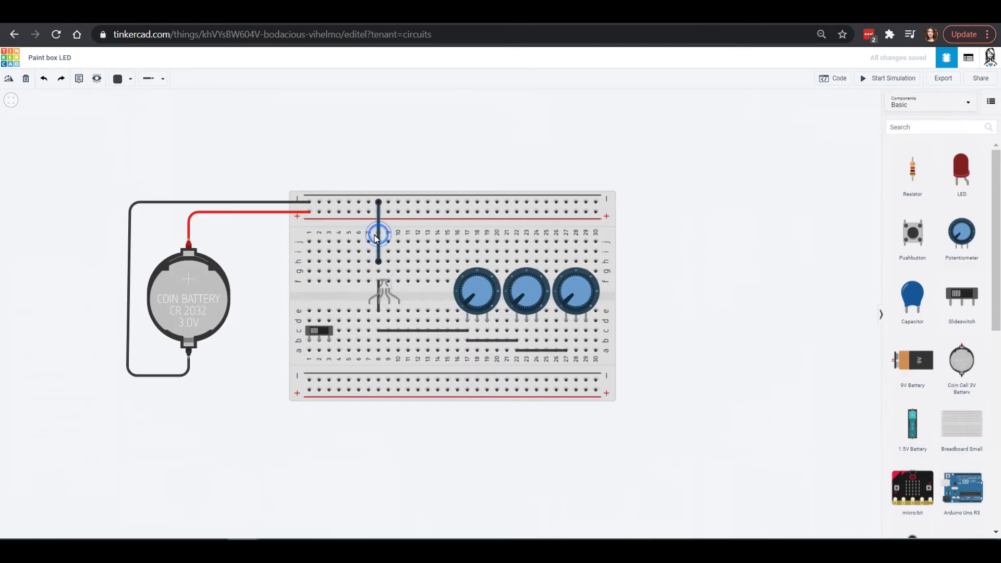
{"action": "key", "text": "Delete"}
{"action": "left_click", "coordinate": [378, 241]}
{"action": "left_click", "coordinate": [379, 202]}
{"action": "left_click_drag", "start_coordinate": [384, 281], "coordinate": [387, 250]}
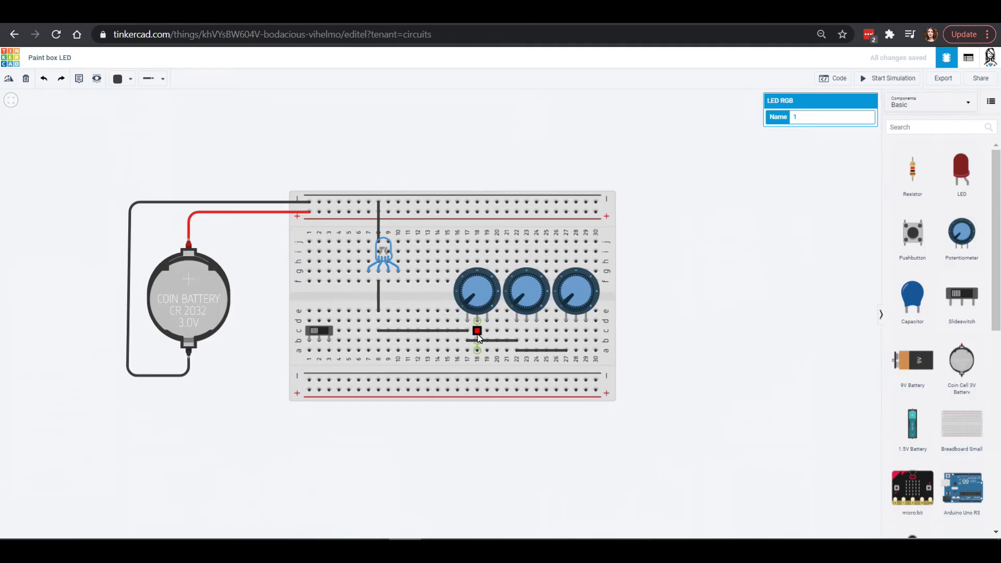
Step: Draw a wire from c18 to f7 and move the first potentiometer onto the bottom power rail
{"action": "left_click", "coordinate": [477, 332]}
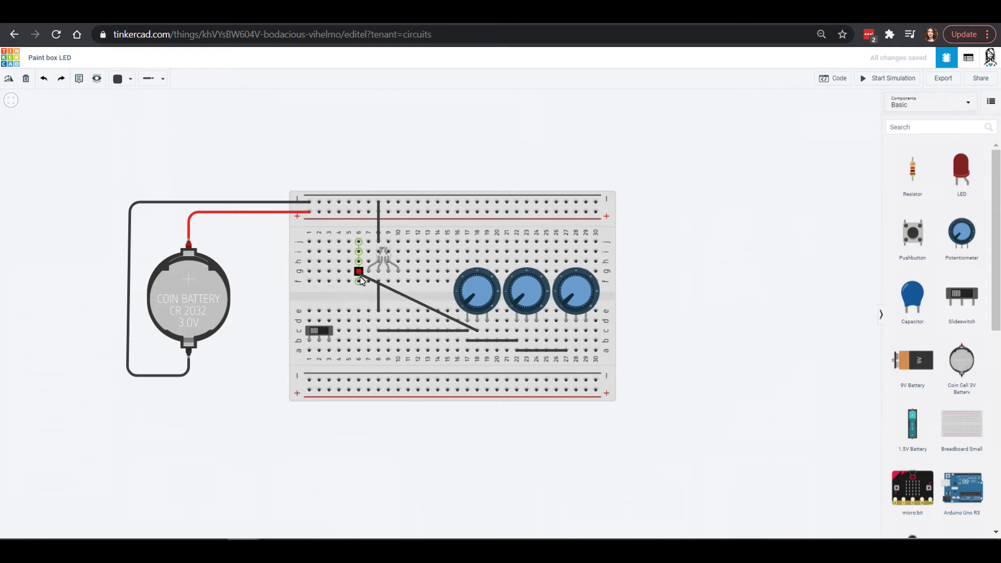
{"action": "left_click", "coordinate": [370, 283]}
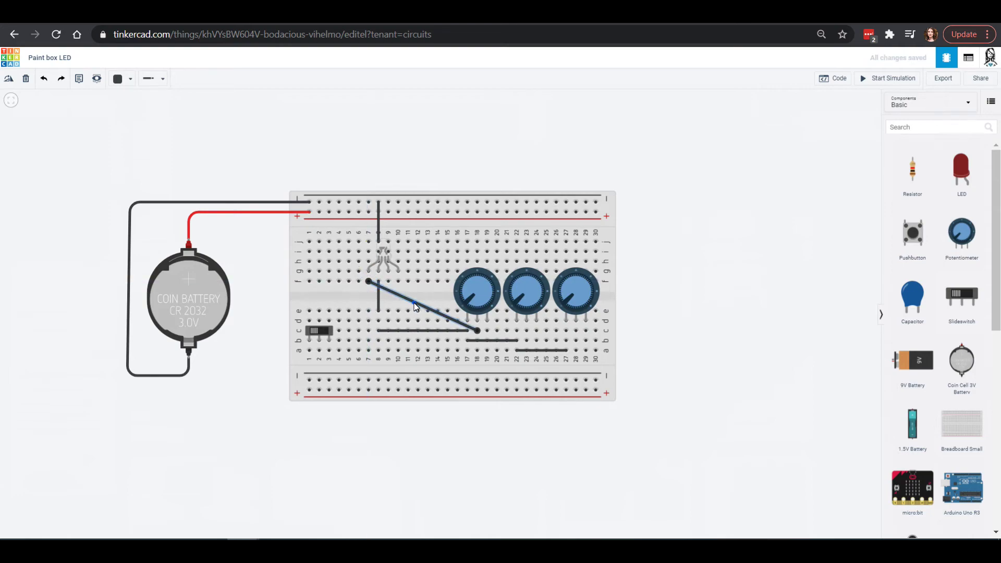
{"action": "left_click", "coordinate": [432, 341]}
{"action": "left_click_drag", "start_coordinate": [452, 328], "coordinate": [477, 332]}
{"action": "left_click_drag", "start_coordinate": [481, 282], "coordinate": [484, 372]}
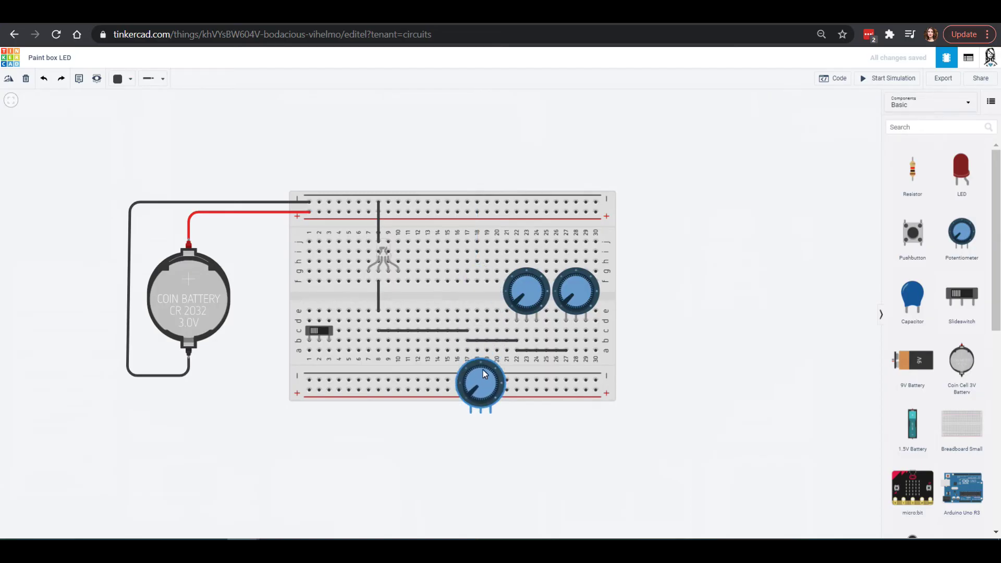
Step: Run a pink wire from e18 to the LED's left leg and move the second potentiometer below the board
{"action": "left_click", "coordinate": [478, 312]}
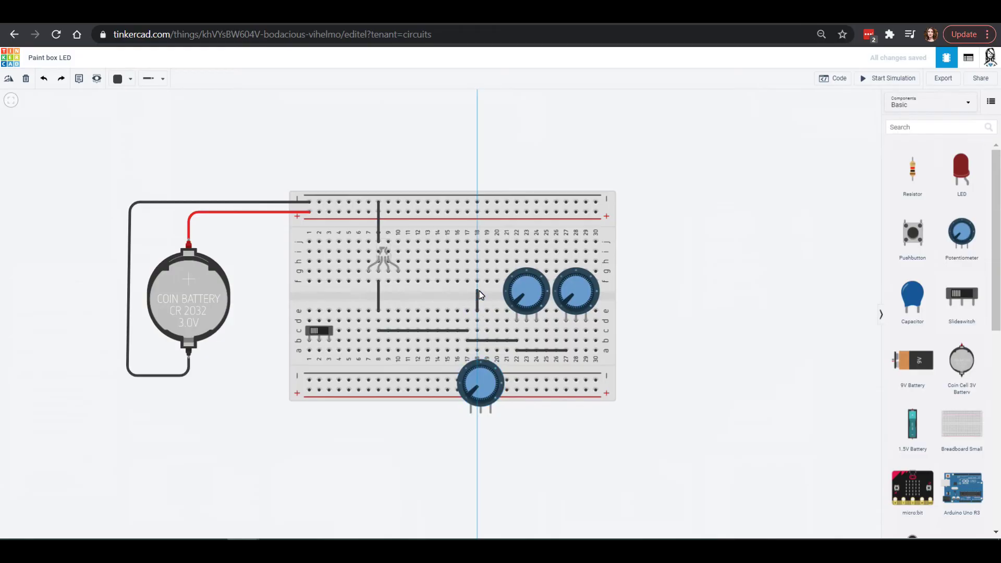
{"action": "left_click", "coordinate": [478, 282]}
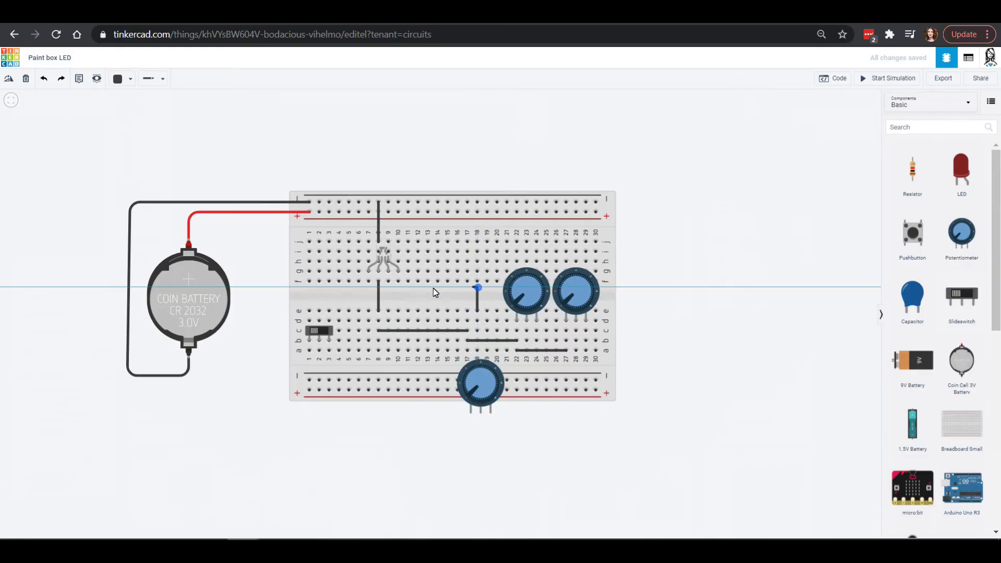
{"action": "left_click", "coordinate": [369, 286]}
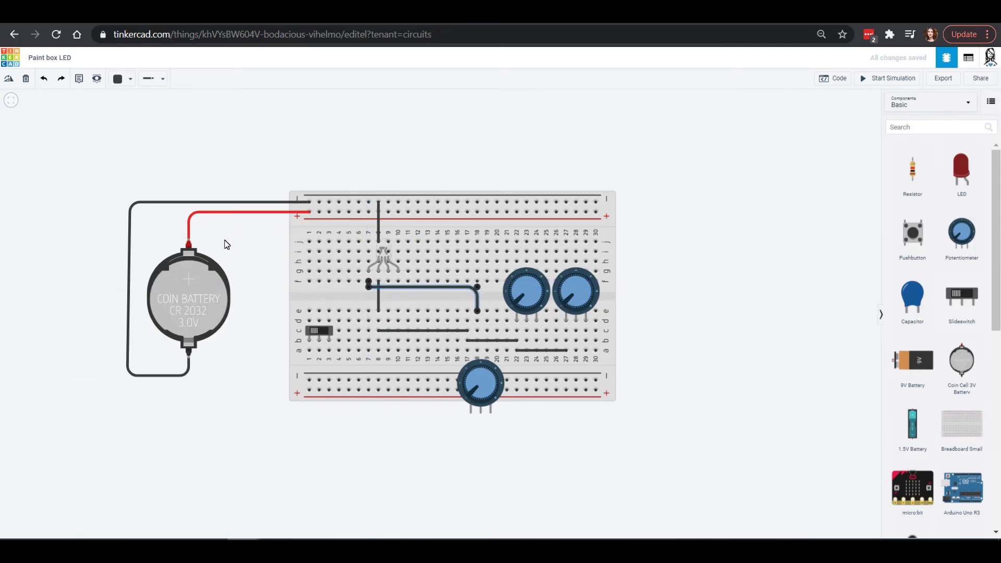
{"action": "left_click", "coordinate": [118, 83]}
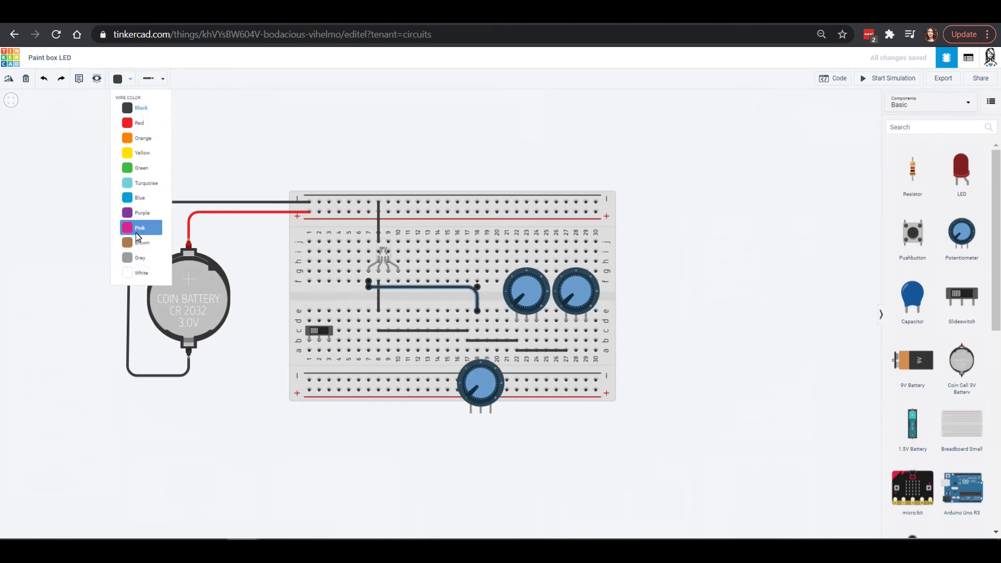
{"action": "left_click", "coordinate": [140, 232]}
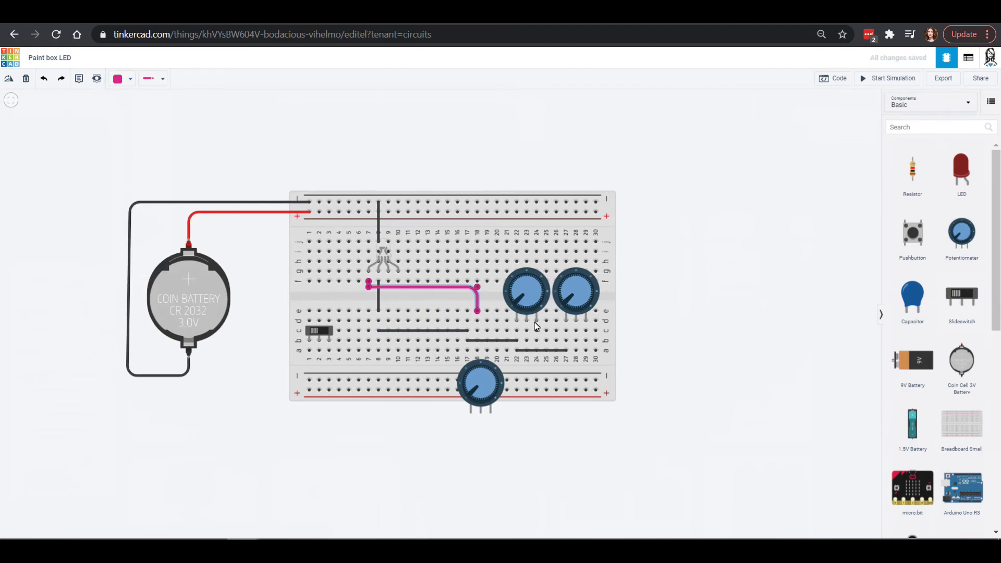
{"action": "left_click_drag", "start_coordinate": [529, 289], "coordinate": [533, 407]}
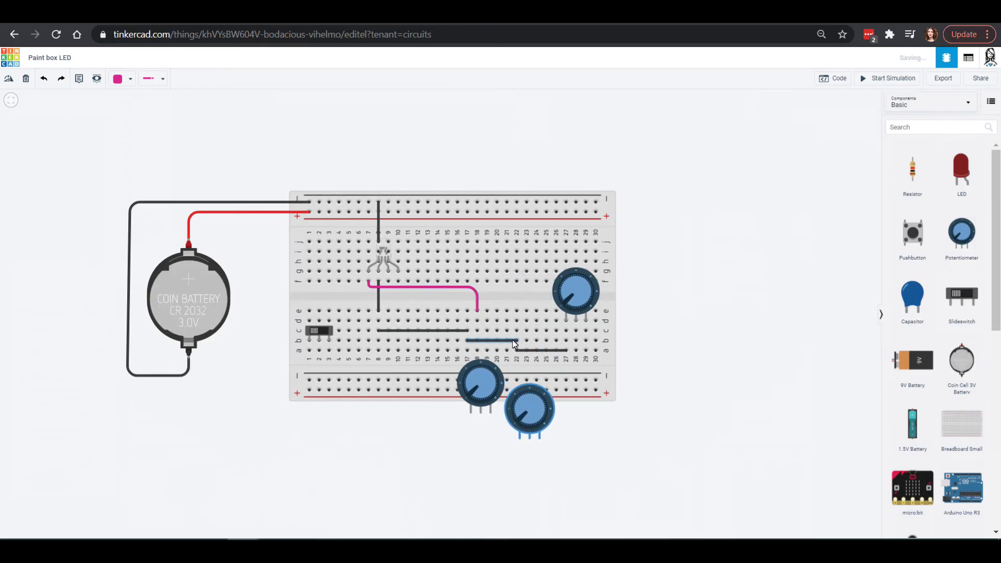
Step: Run a wire from e23 with one bend to the LED at f9 and colour it blue
{"action": "left_click", "coordinate": [527, 312]}
{"action": "left_click", "coordinate": [527, 286]}
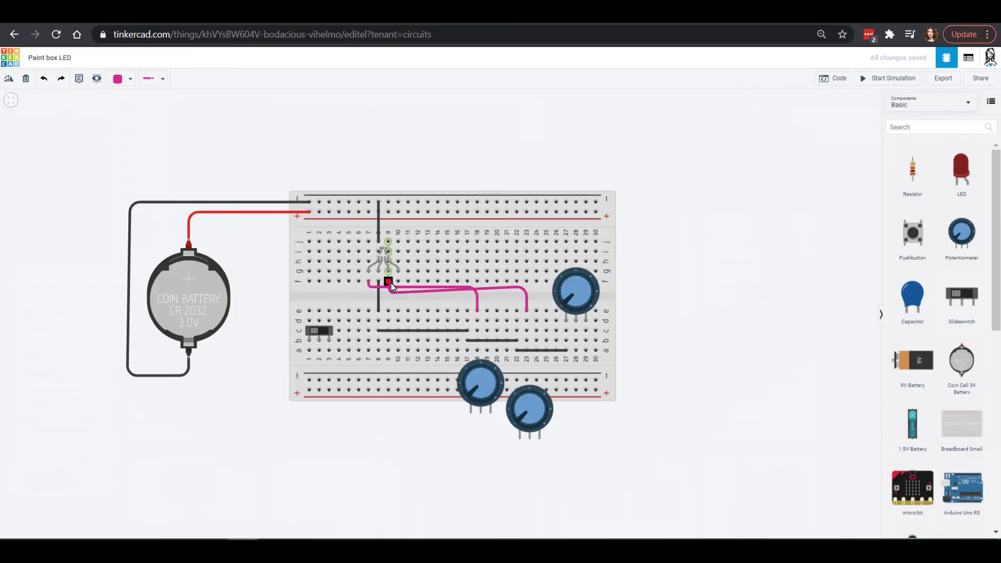
{"action": "left_click", "coordinate": [389, 282]}
{"action": "left_click_drag", "start_coordinate": [527, 287], "coordinate": [530, 294]}
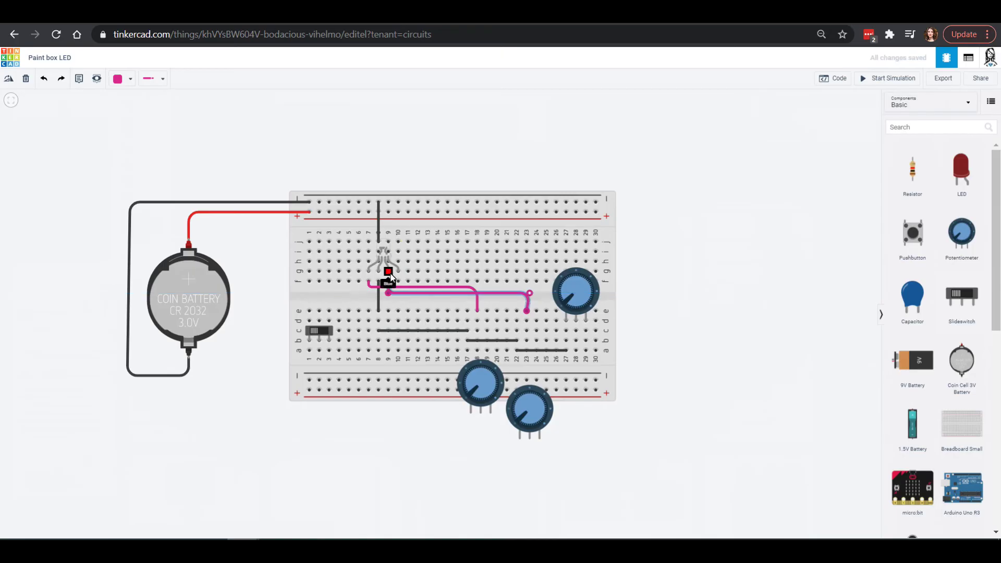
{"action": "left_click", "coordinate": [130, 80]}
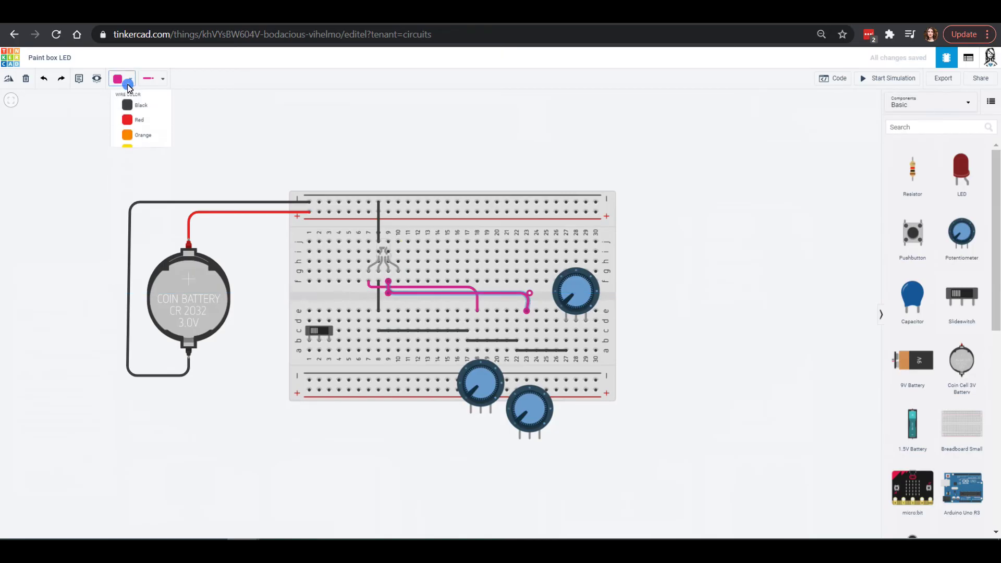
{"action": "left_click", "coordinate": [143, 192]}
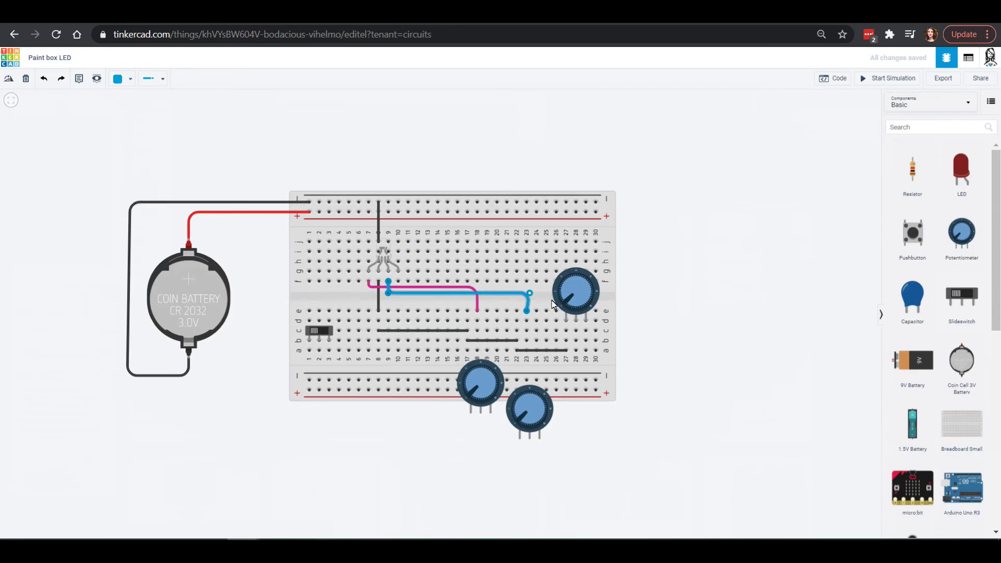
Step: Move the right potentiometer off the board and run a green wire from e28 to f9
{"action": "left_click_drag", "start_coordinate": [572, 299], "coordinate": [677, 421]}
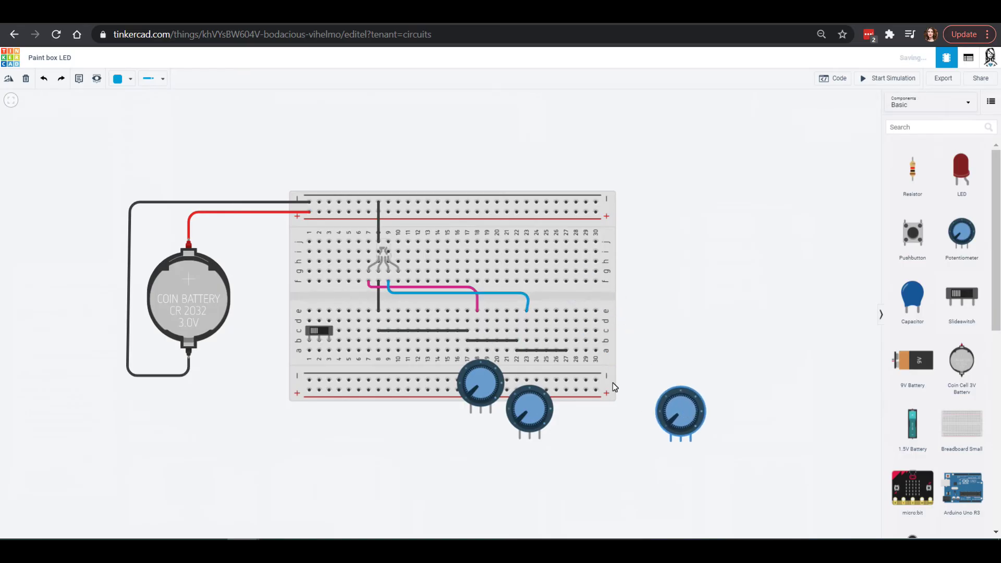
{"action": "left_click", "coordinate": [577, 313]}
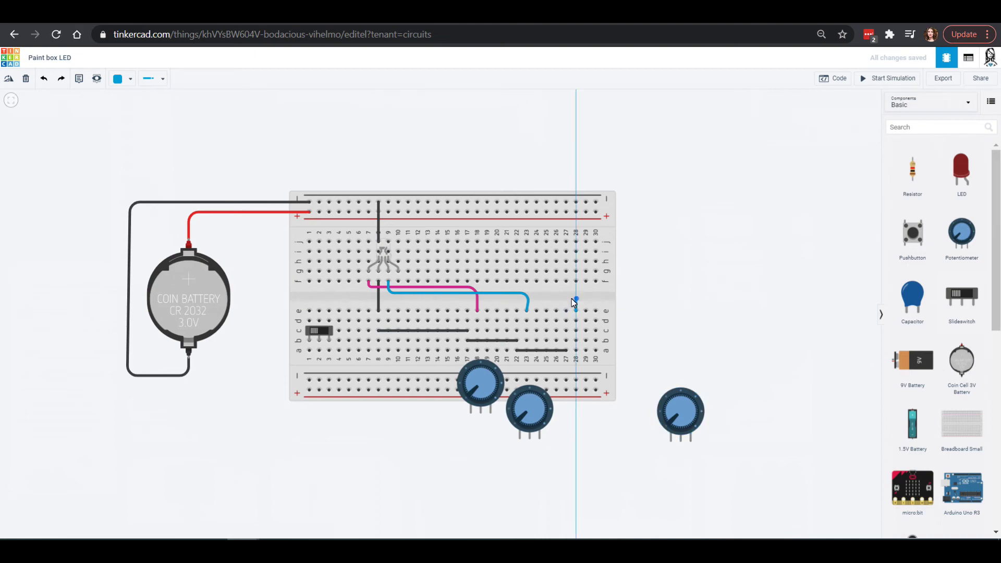
{"action": "left_click", "coordinate": [573, 299]}
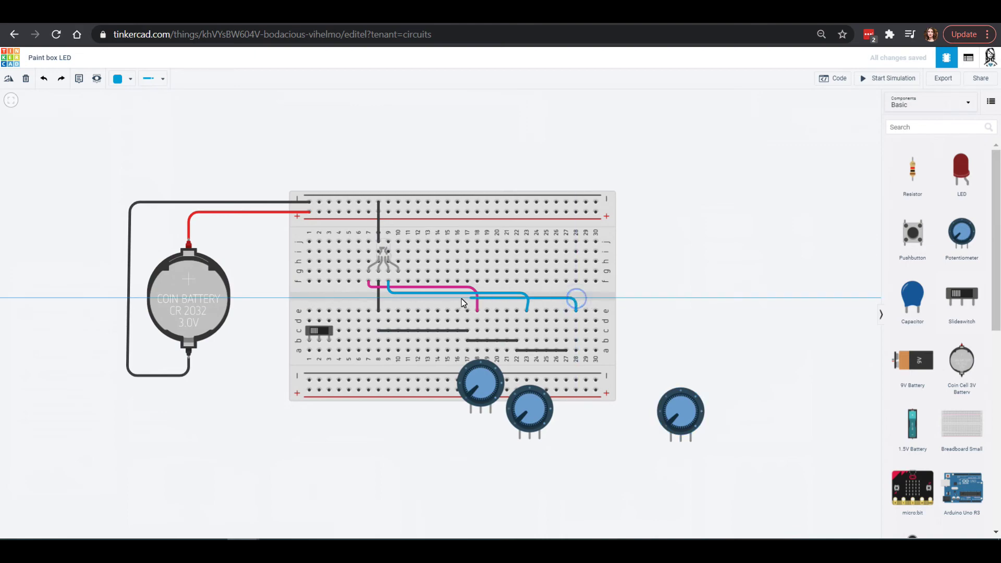
{"action": "left_click", "coordinate": [399, 298]}
{"action": "left_click", "coordinate": [400, 282]}
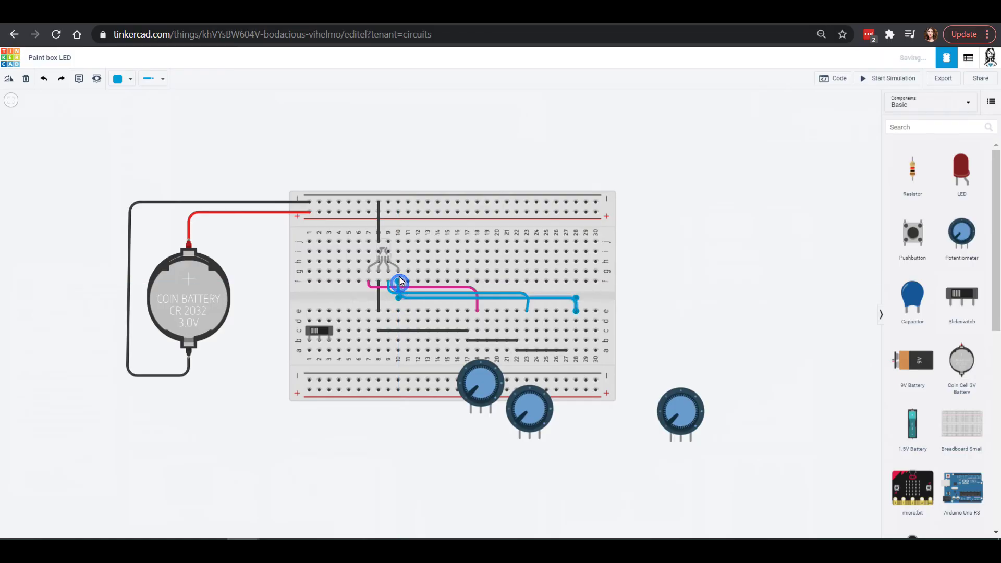
{"action": "left_click", "coordinate": [125, 85]}
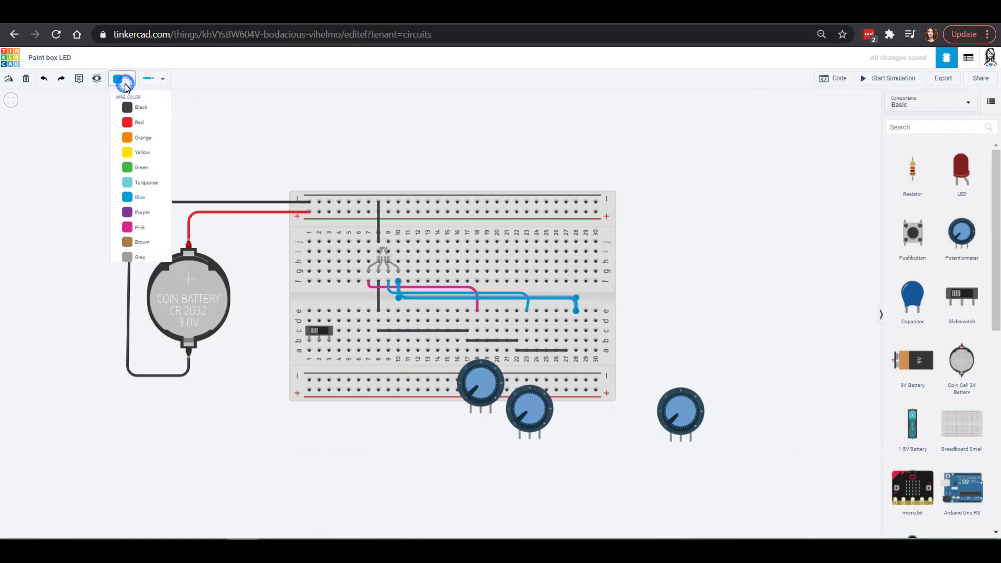
{"action": "left_click", "coordinate": [130, 165]}
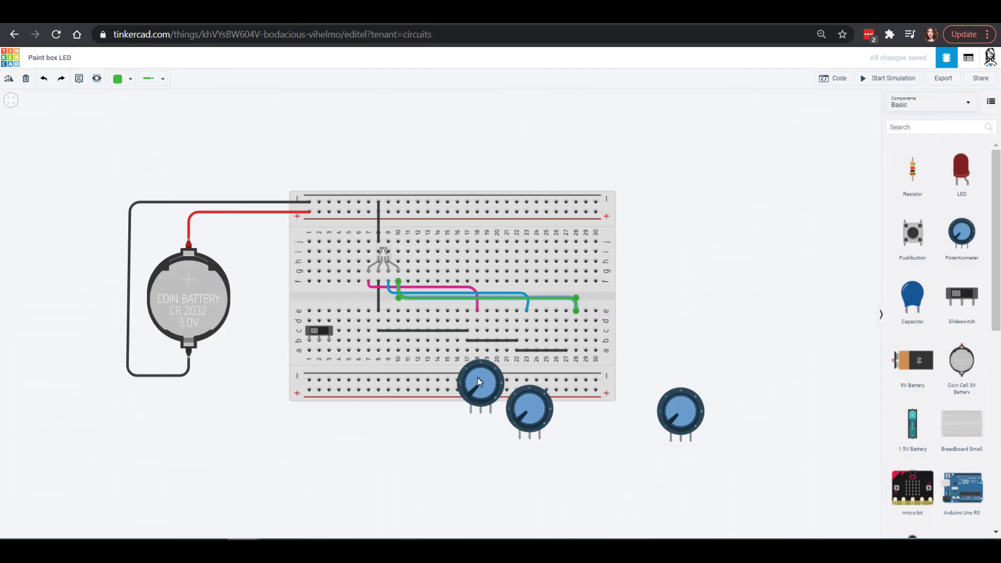
Step: Place the three potentiometers back on the breadboard at columns 18, 23 and 27
{"action": "left_click_drag", "start_coordinate": [479, 362], "coordinate": [487, 293]}
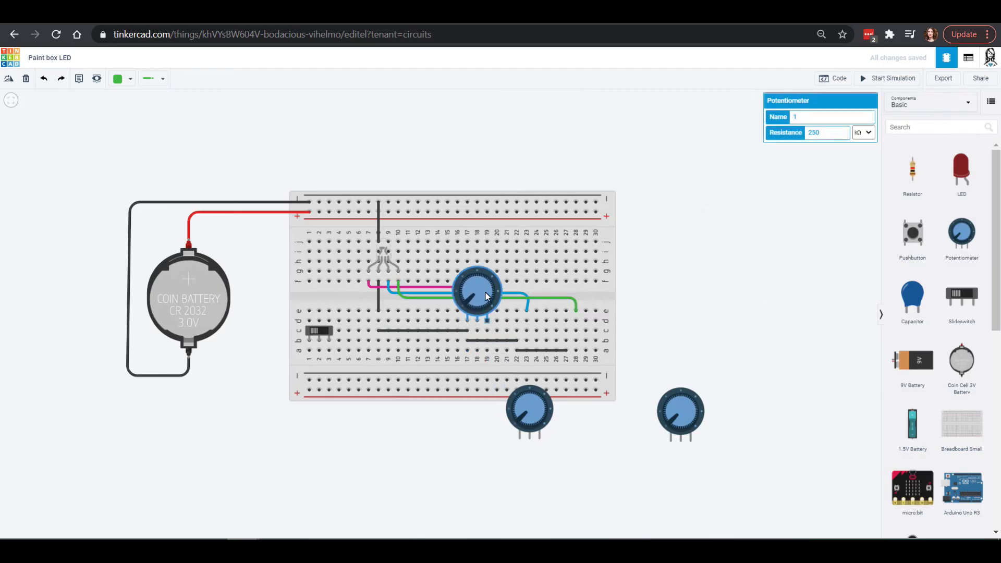
{"action": "left_click_drag", "start_coordinate": [535, 408], "coordinate": [530, 293]}
{"action": "left_click_drag", "start_coordinate": [680, 406], "coordinate": [577, 280]}
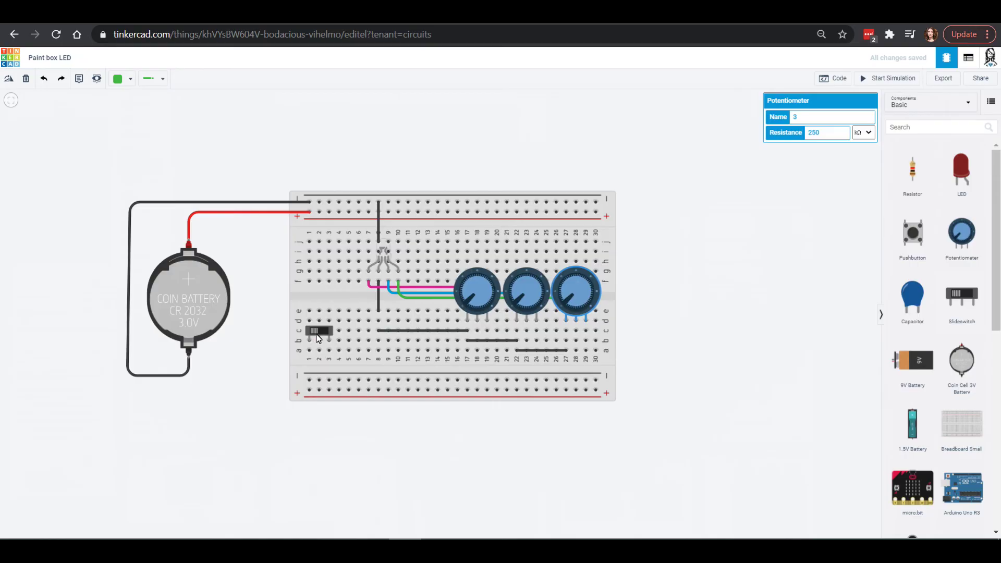
Step: Run a red wire from the column-2 positive rail to the slide switch pin, then start a wire at a3
{"action": "left_click", "coordinate": [319, 212]}
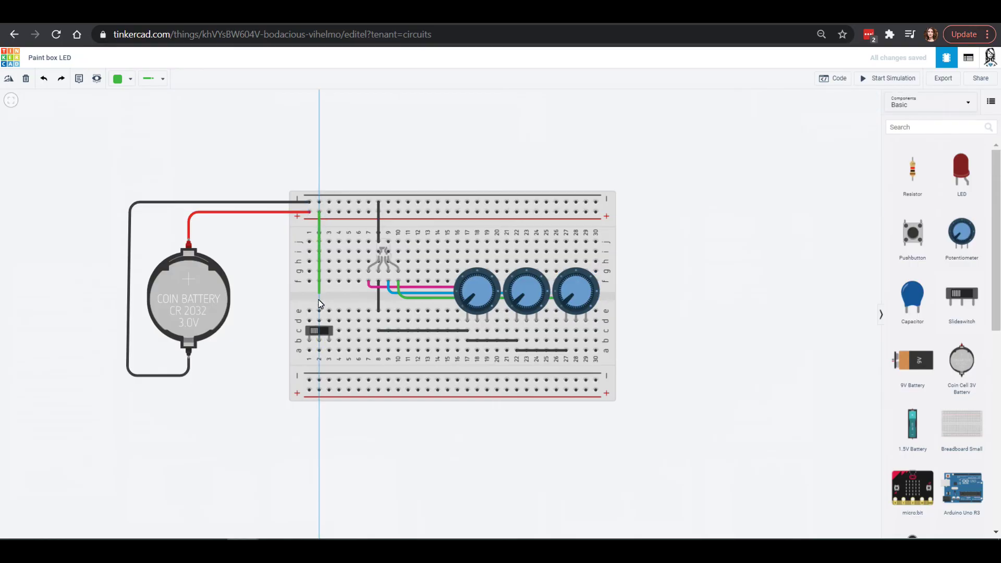
{"action": "left_click", "coordinate": [319, 320]}
{"action": "left_click", "coordinate": [320, 321]}
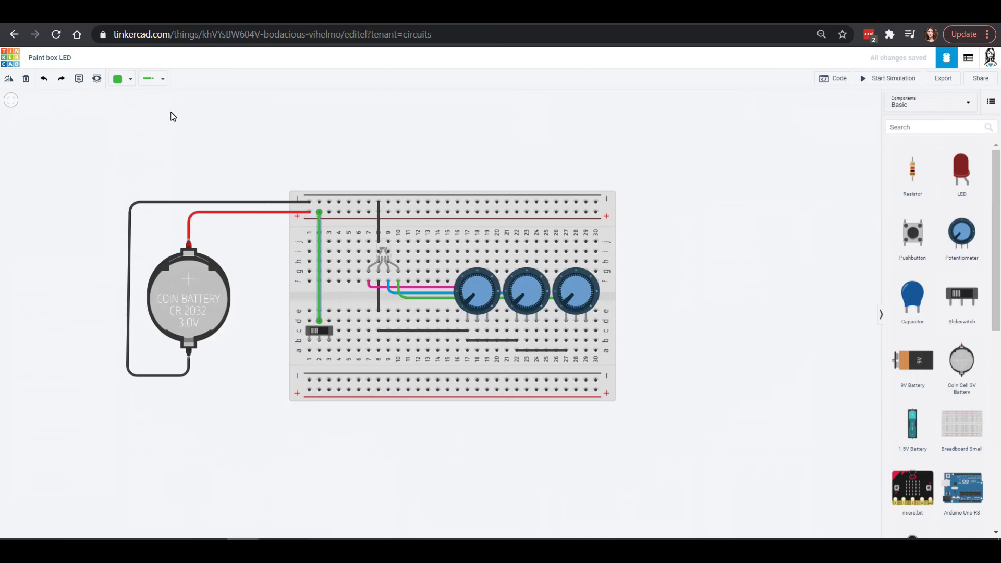
{"action": "left_click", "coordinate": [138, 121]}
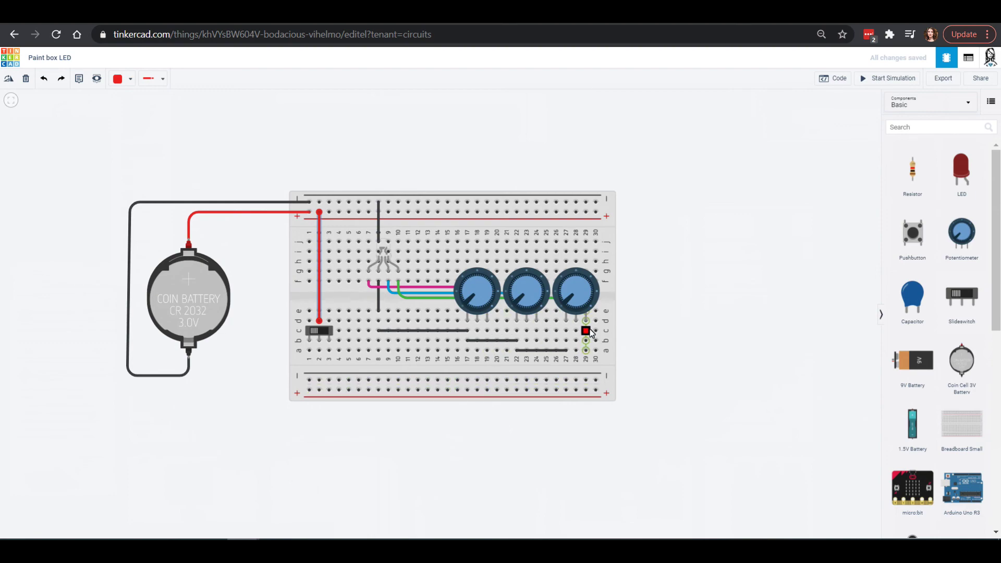
{"action": "left_click", "coordinate": [329, 350]}
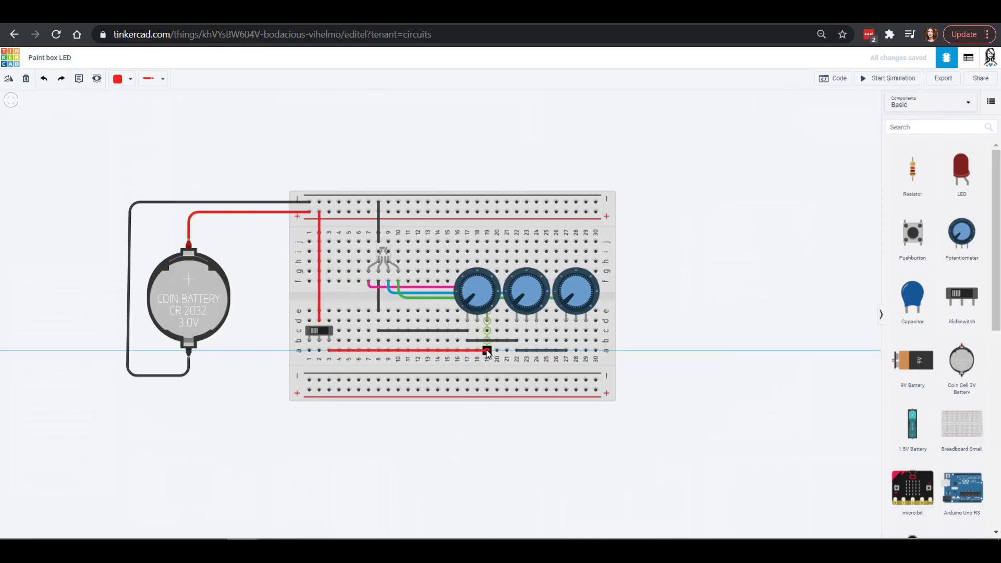
Step: Chain red wires a3–a19, c19–c24 and b24–b29 to feed all three potentiometers
{"action": "left_click", "coordinate": [486, 351]}
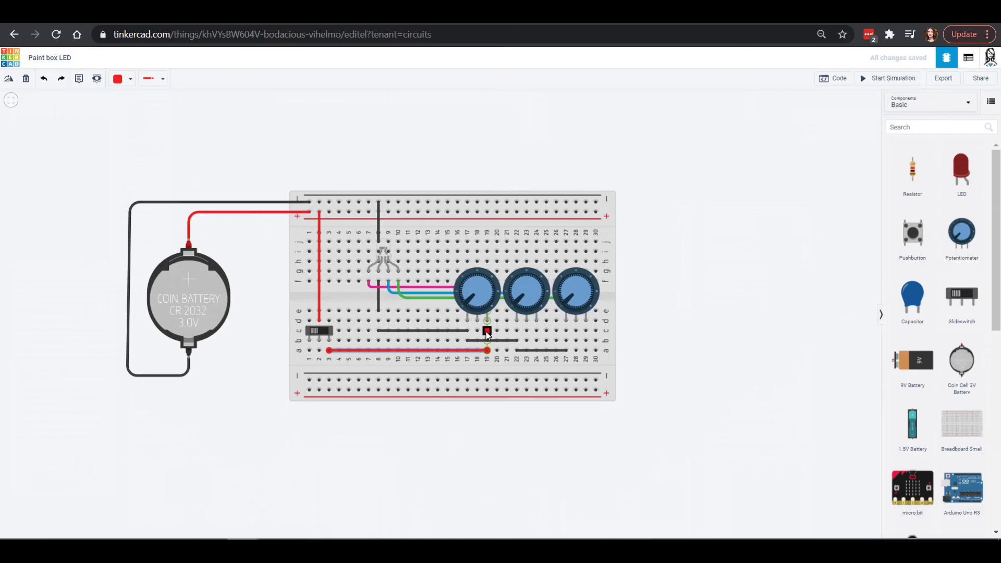
{"action": "left_click", "coordinate": [487, 332]}
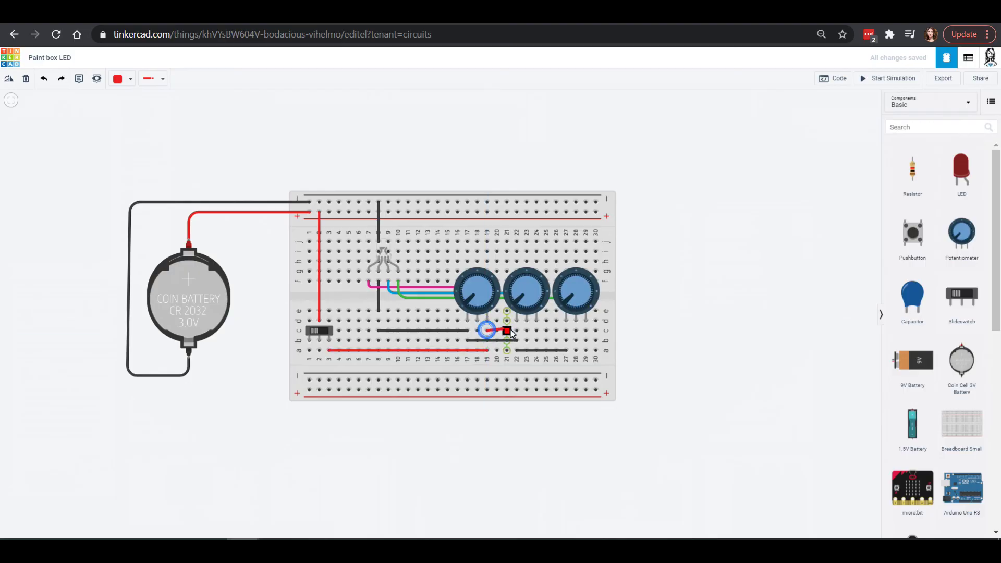
{"action": "left_click", "coordinate": [538, 331]}
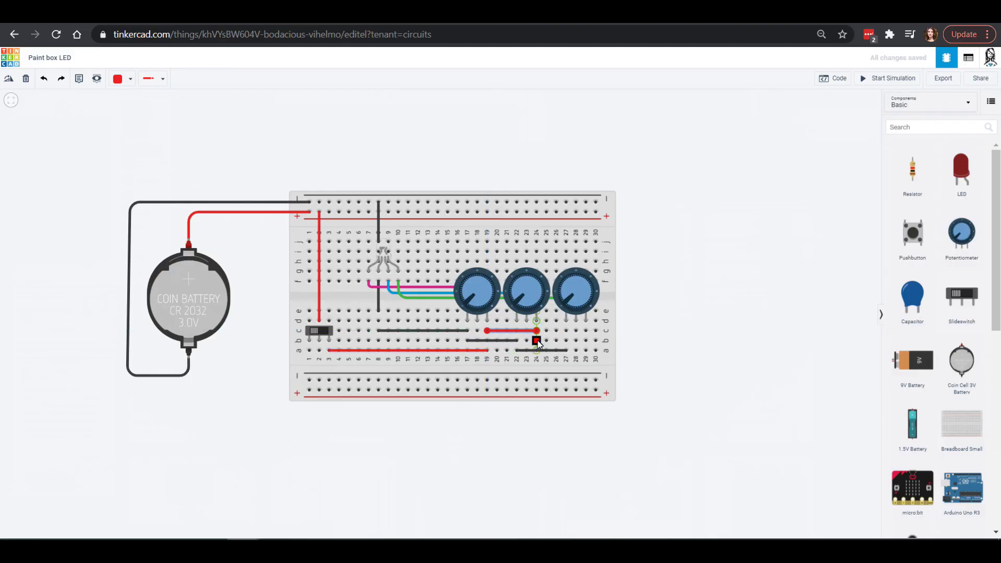
{"action": "left_click", "coordinate": [537, 341]}
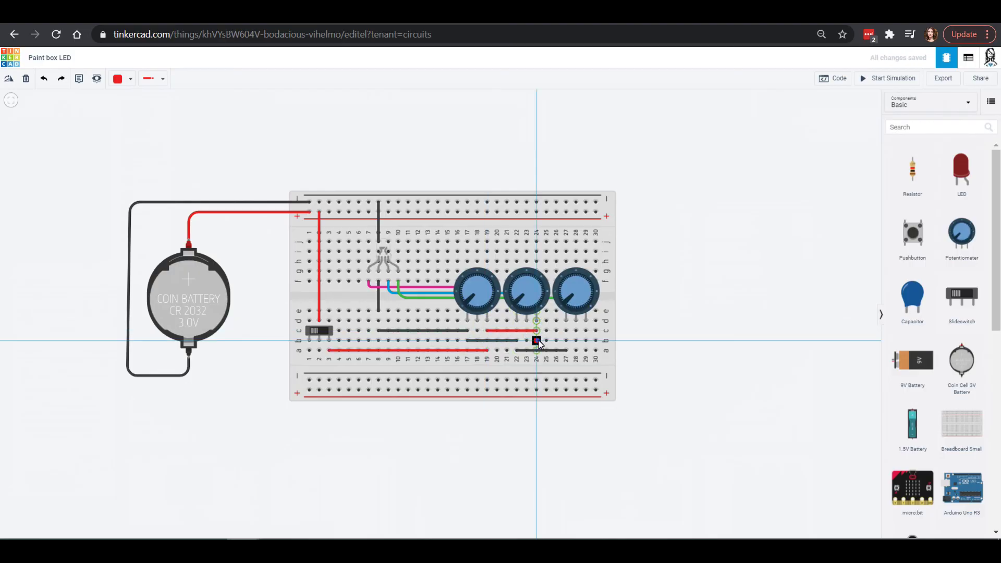
{"action": "left_click", "coordinate": [586, 341]}
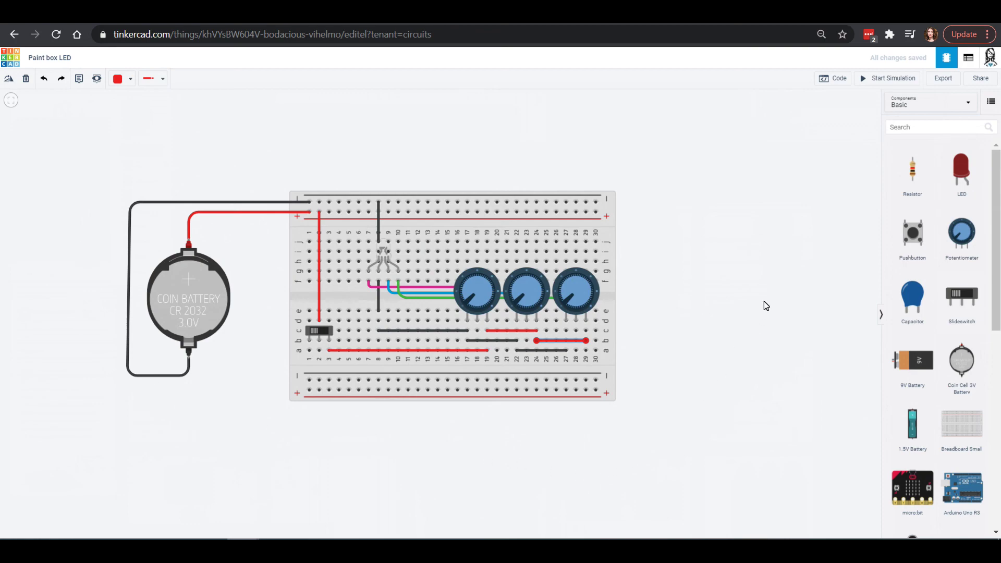
Step: Run the simulation, switch the slide switch on, and turn the knobs until the LED glows pale pink
{"action": "left_click", "coordinate": [890, 79]}
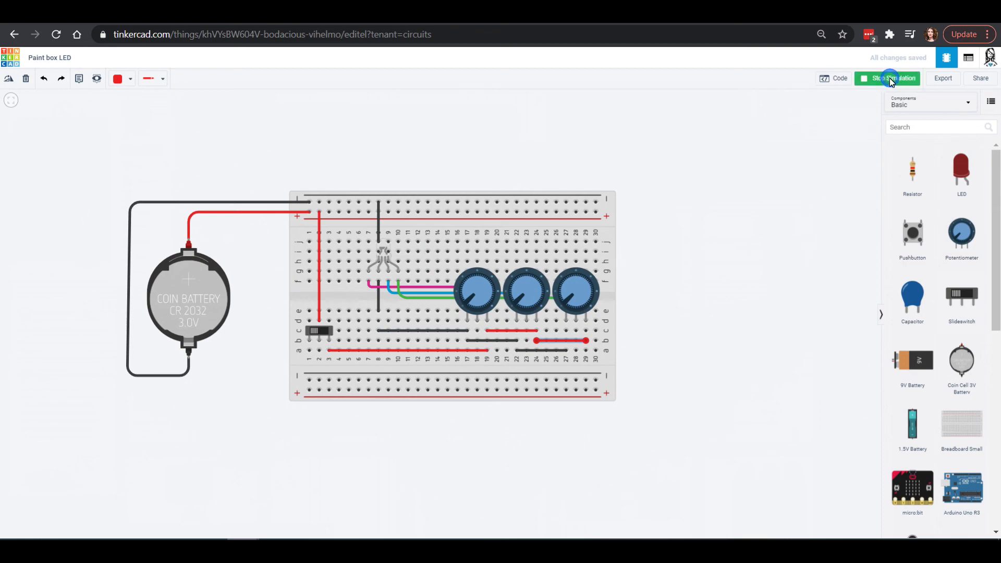
{"action": "left_click", "coordinate": [328, 337]}
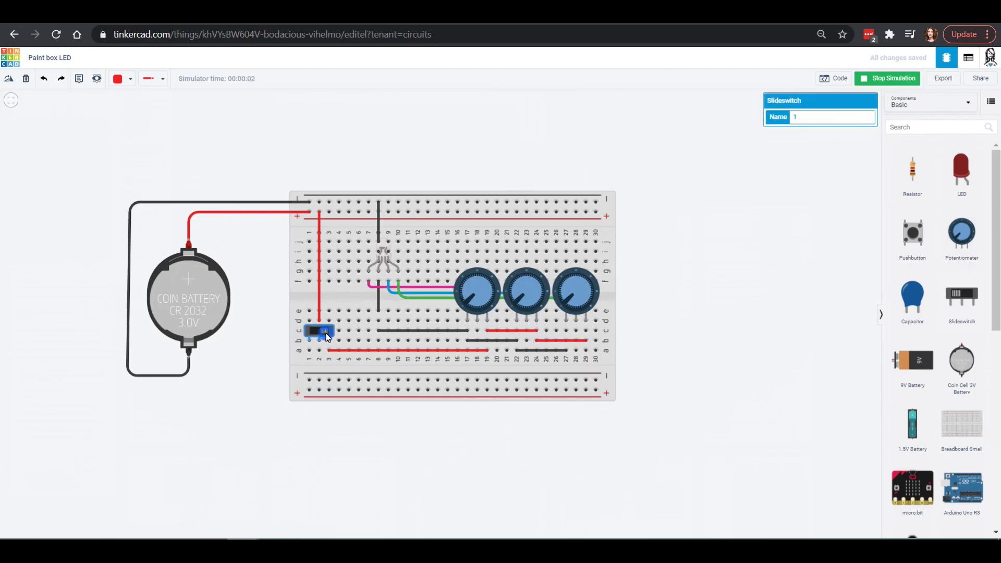
{"action": "mouse_move", "coordinate": [466, 296]}
{"action": "left_mouse_down"}
{"action": "mouse_move", "coordinate": [574, 285]}
{"action": "mouse_move", "coordinate": [592, 301]}
{"action": "mouse_move", "coordinate": [517, 285]}
{"action": "left_mouse_up"}
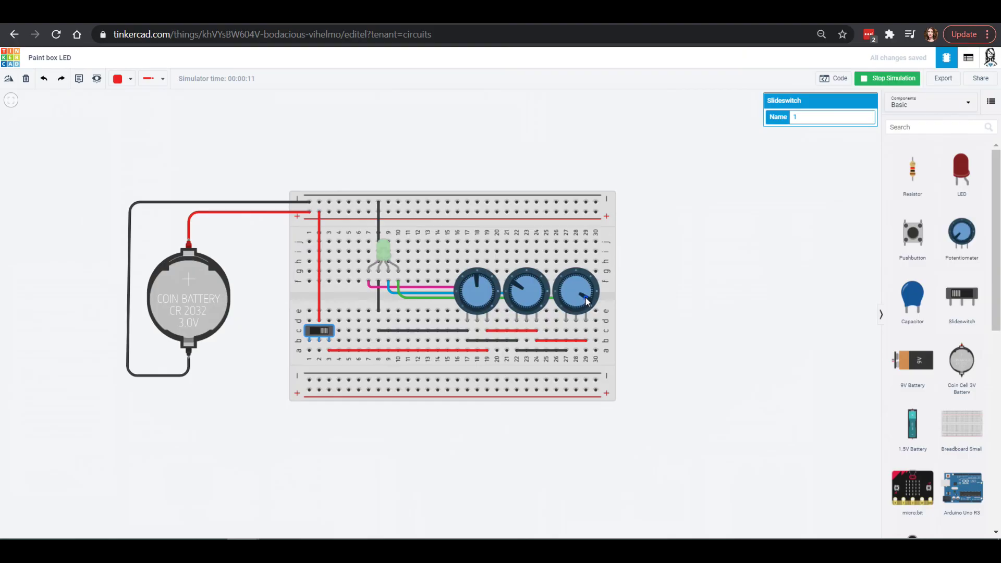
{"action": "left_click_drag", "start_coordinate": [586, 298], "coordinate": [592, 306]}
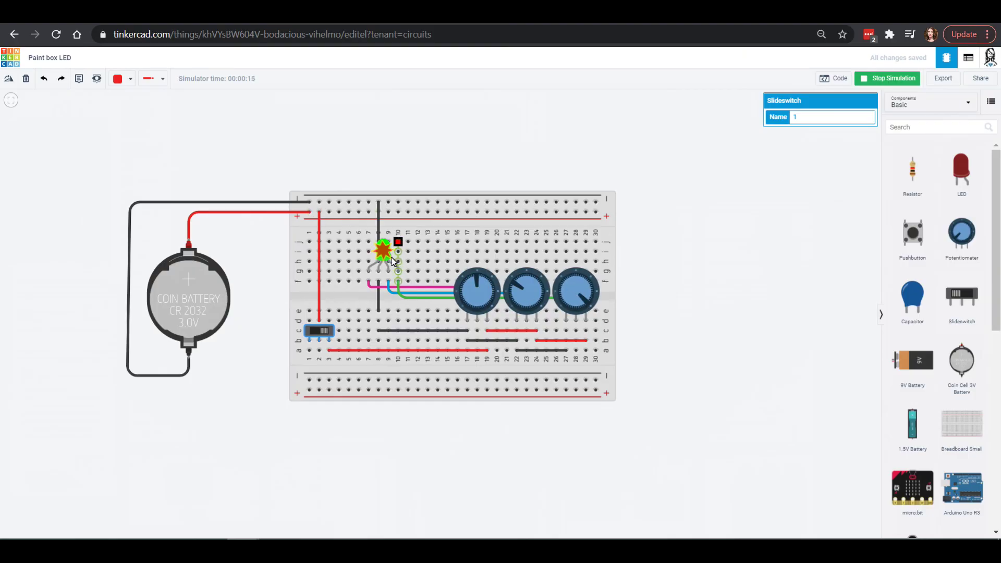
{"action": "left_click_drag", "start_coordinate": [584, 302], "coordinate": [524, 282]}
{"action": "left_click", "coordinate": [526, 285]}
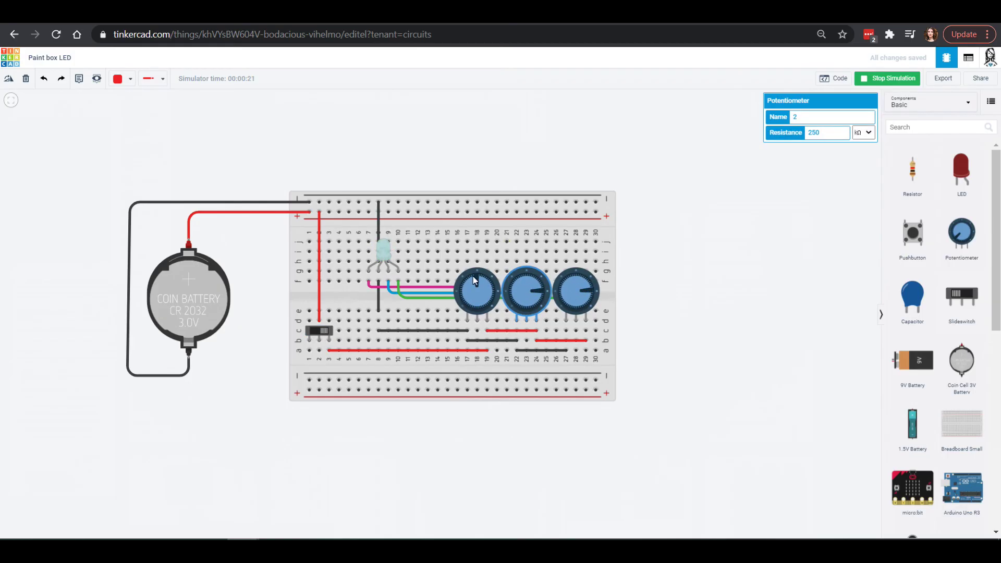
{"action": "left_click_drag", "start_coordinate": [480, 280], "coordinate": [485, 292]}
{"action": "left_click_drag", "start_coordinate": [574, 291], "coordinate": [495, 293]}
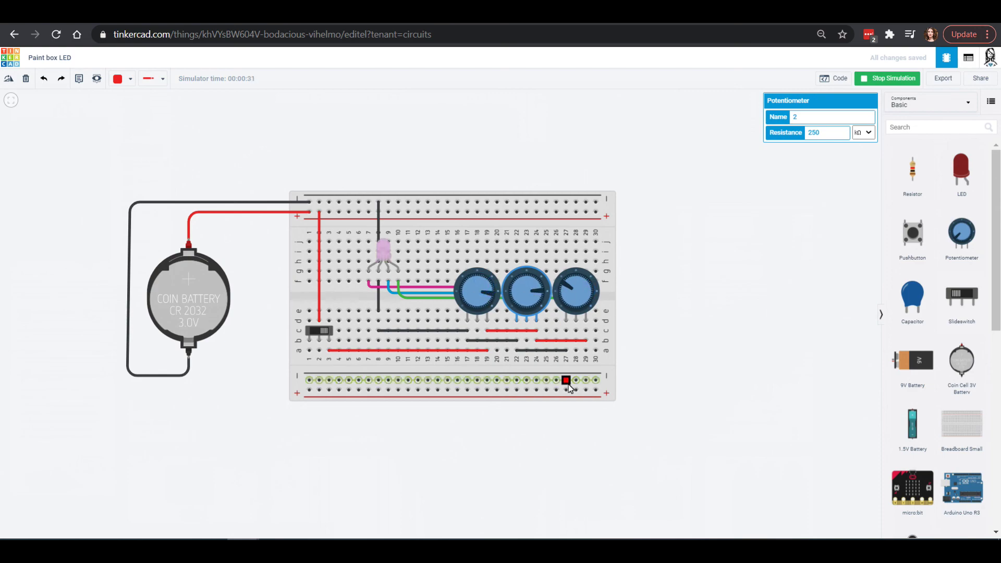